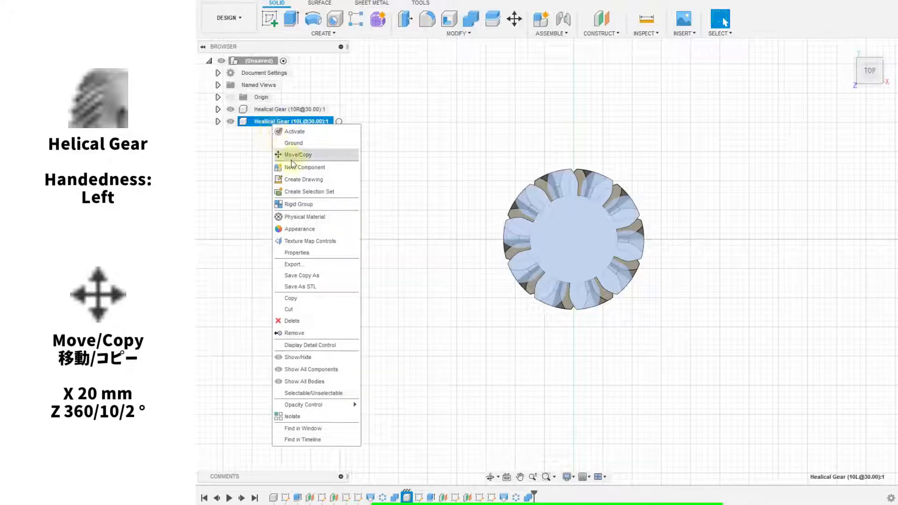
Step: Move the left-handed helical gear 20 mm along X, rotate it 360/10/2° about Z, and capture its position
left_click_drag(608, 239, 719, 239)
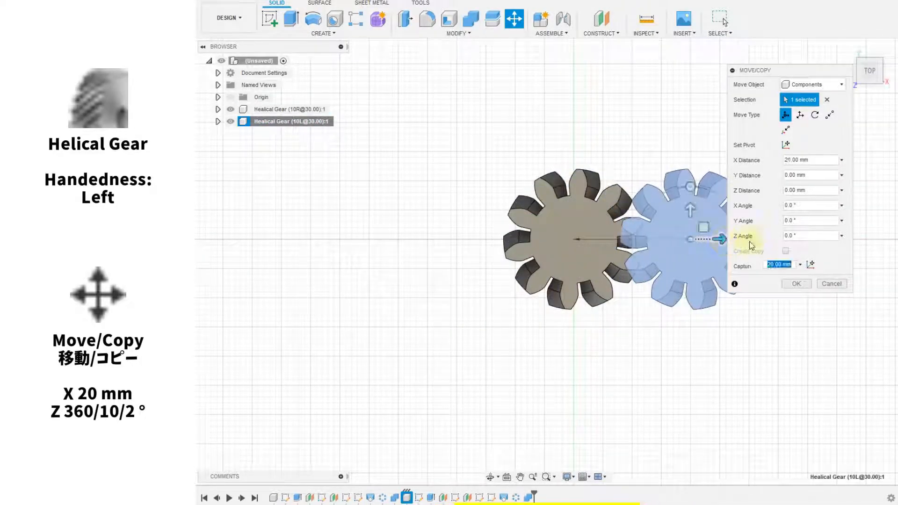
type("360/10/2")
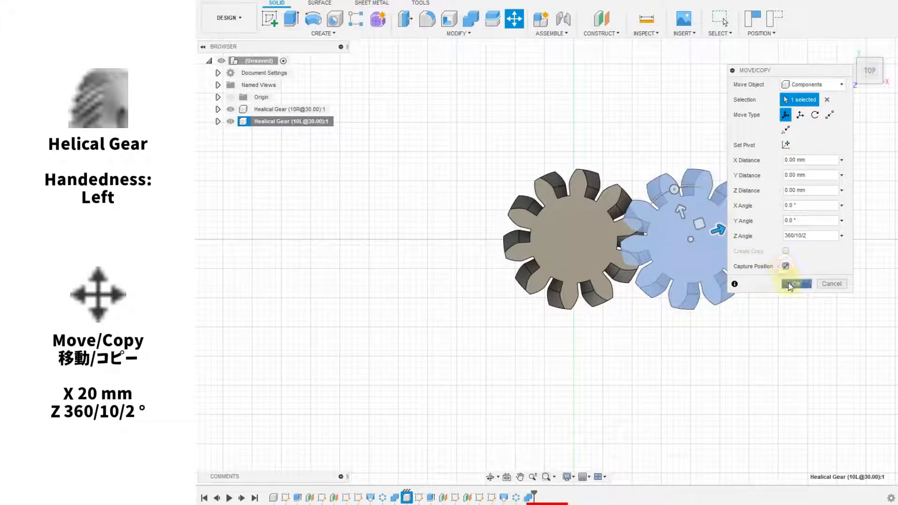
left_click(791, 284)
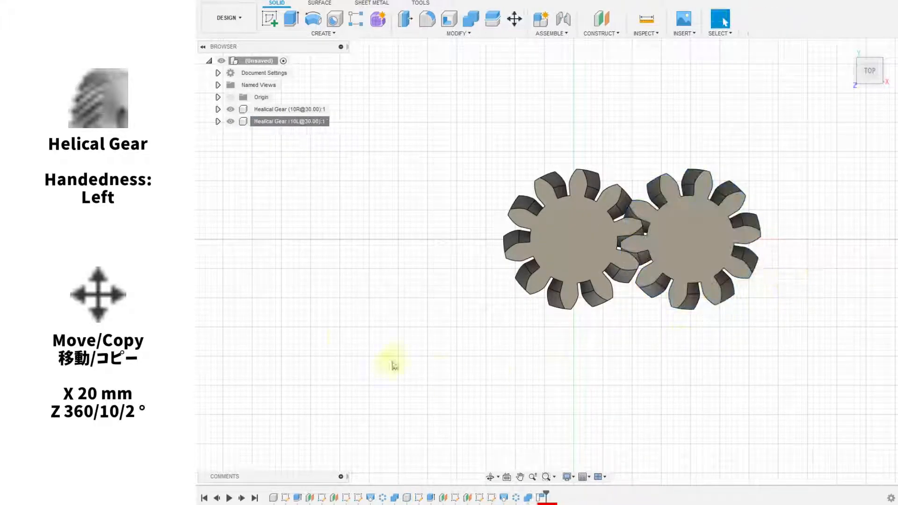
Step: Create a second left-handed helical gear with 10 teeth, 2 mm module, 30° helix angle and 4 mm thickness
left_click(323, 34)
left_click(296, 356)
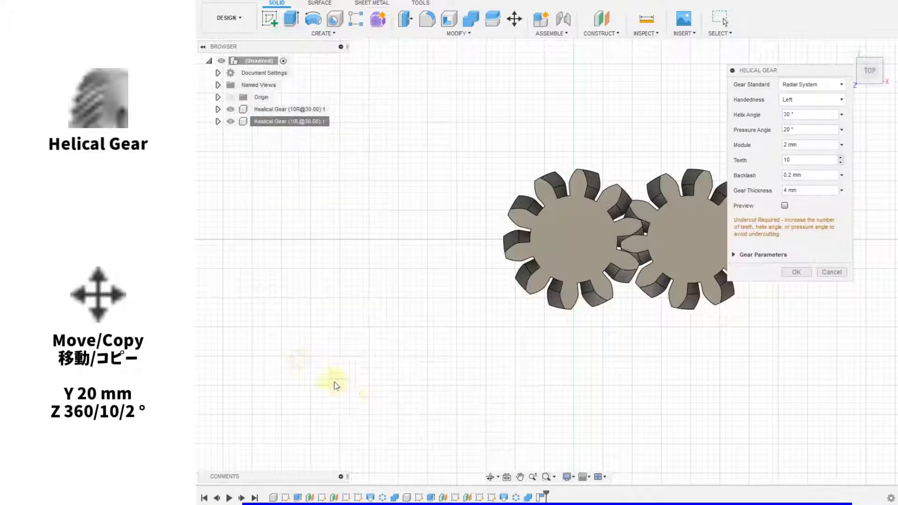
left_click(796, 272)
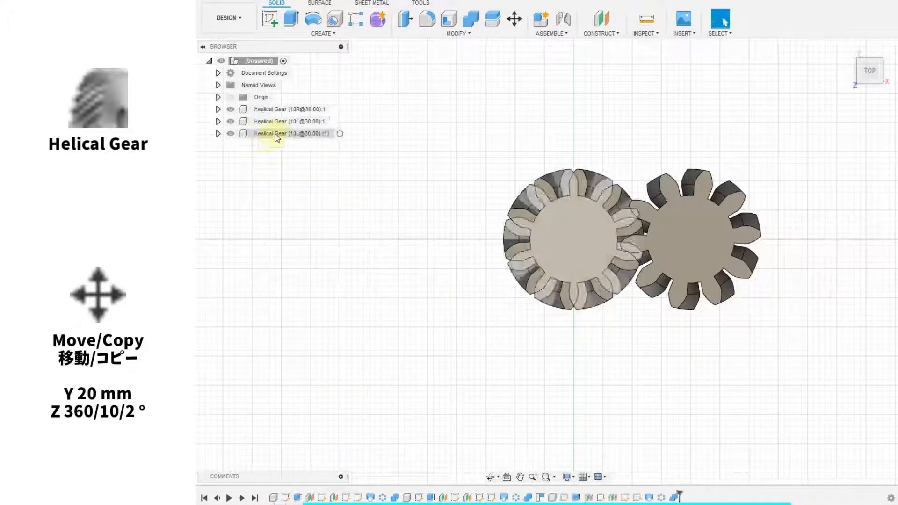
Step: Move the newest helical gear 20 mm along Y, rotate it 360/10/2° about Z, and capture its position
left_click(277, 134)
right_click(276, 135)
left_click(297, 165)
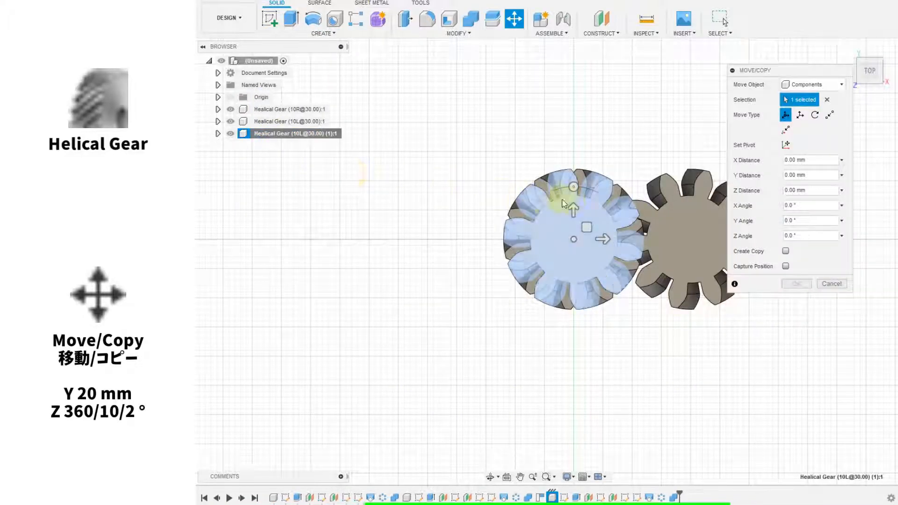
left_click_drag(575, 201, 587, 98)
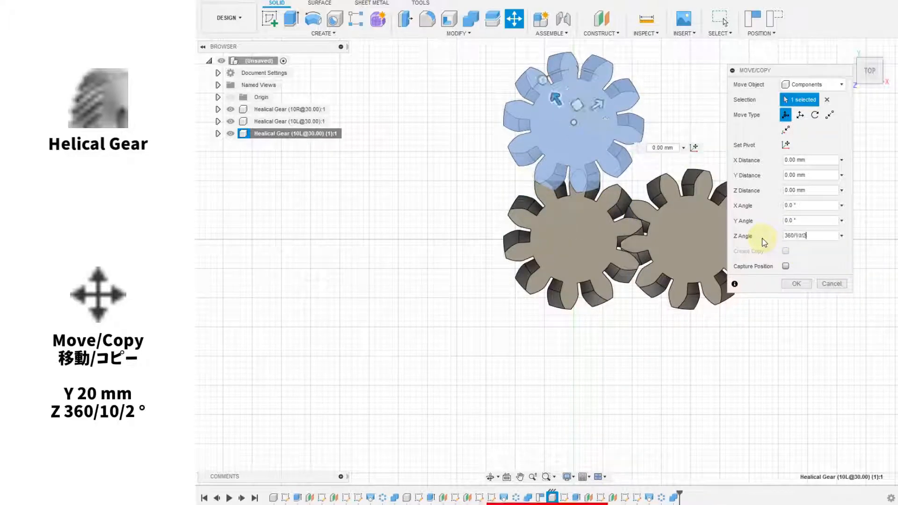
type("/2")
left_click(788, 282)
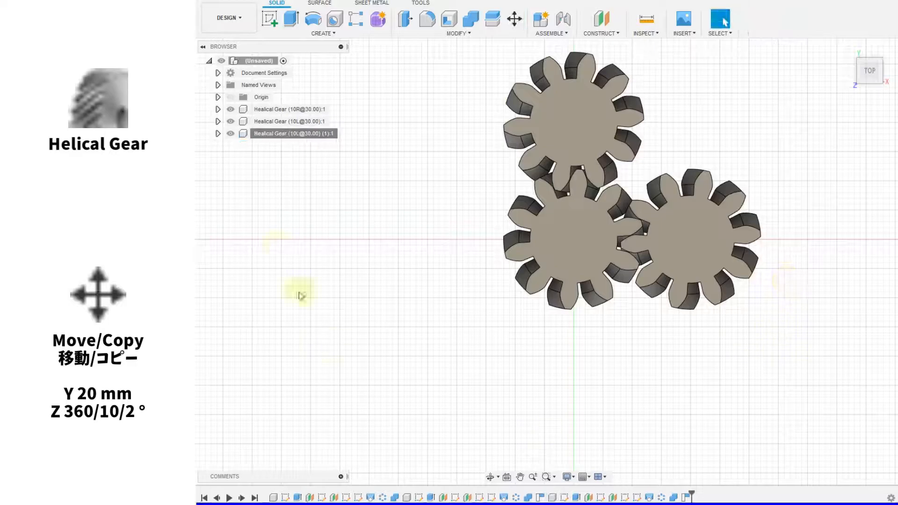
Step: Create a third left-handed helical gear with 10 teeth, 2 mm module, 30° helix angle and 4 mm thickness
left_click(315, 36)
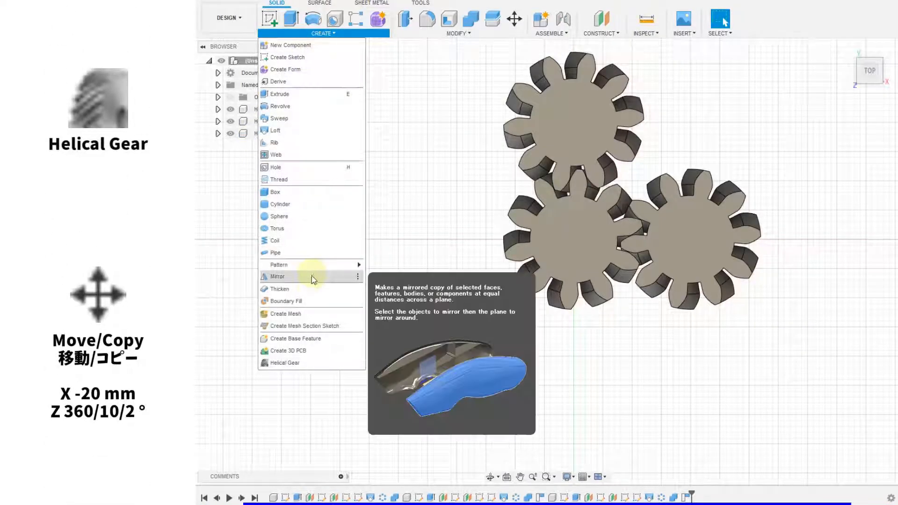
left_click(285, 363)
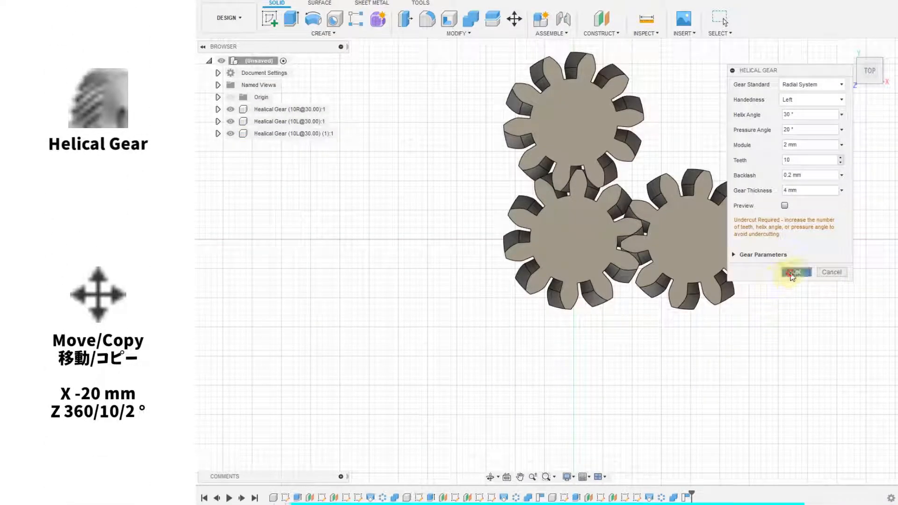
left_click(791, 275)
Step: Move the third left-handed gear -20 mm along X, rotate it 360/10/2° about Z, and capture its position
left_click(287, 148)
right_click(287, 147)
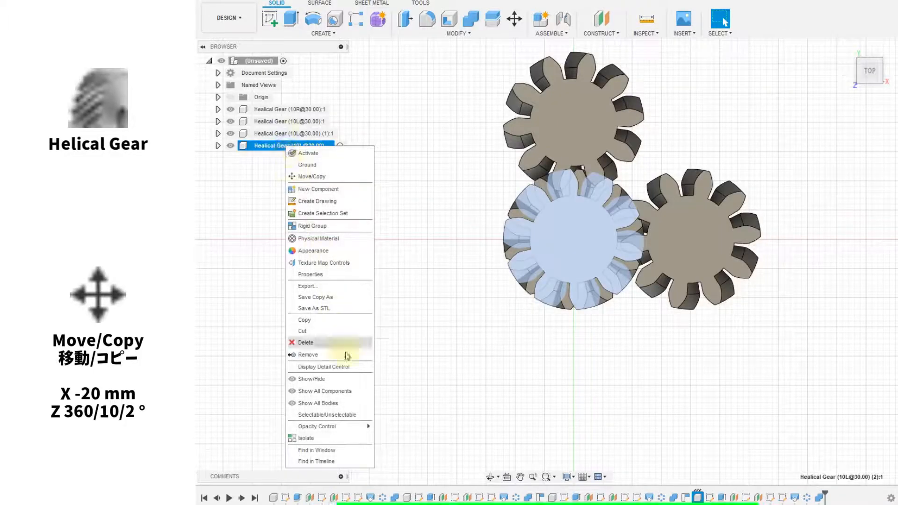
left_click(320, 177)
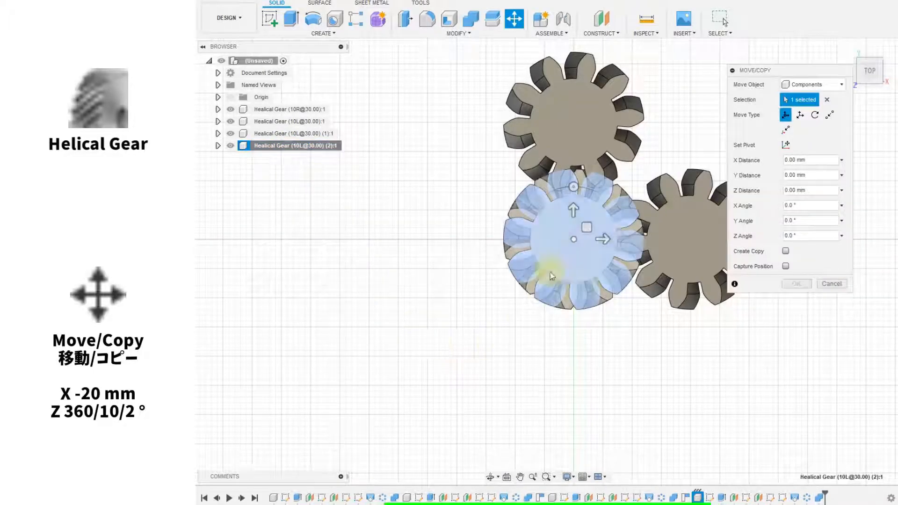
left_click_drag(603, 239, 485, 238)
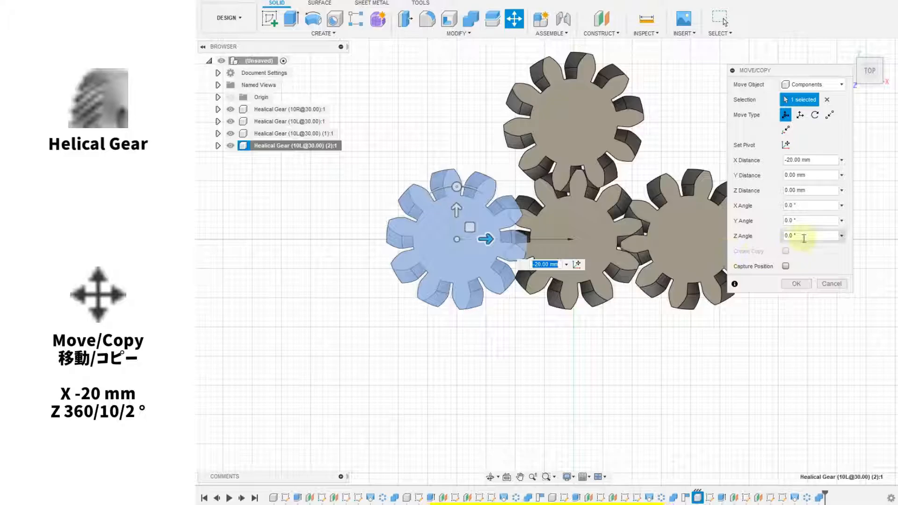
type("360/10/2")
left_click(786, 266)
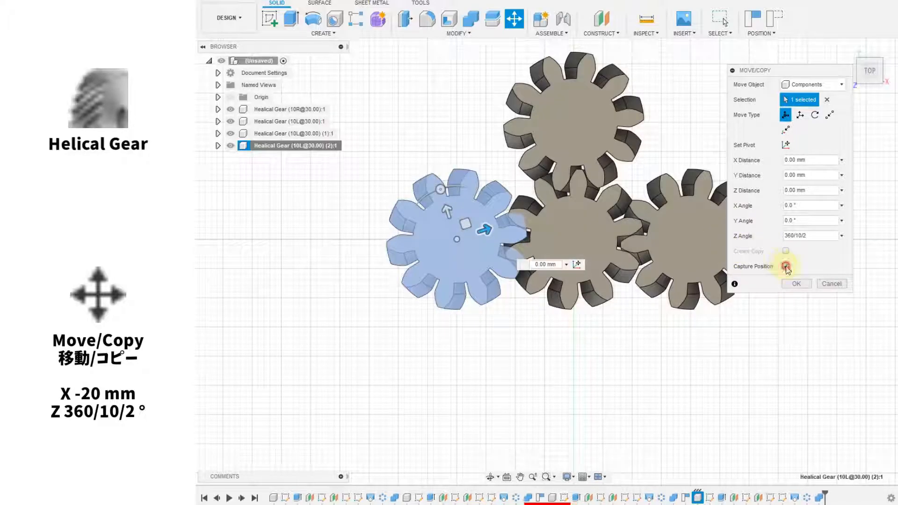
left_click(796, 283)
Step: Create a fourth left-handed helical gear using the same 10-tooth, 2 mm module settings
left_click(333, 33)
left_click(285, 363)
left_click(796, 271)
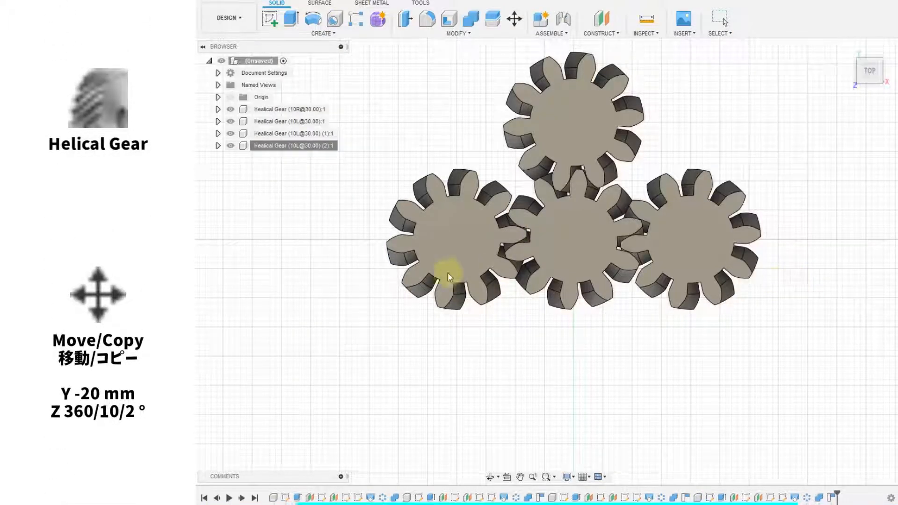
Step: Move the fourth left-handed gear -20 mm along Y, rotate it 360/10/2° about Z, and capture its position
left_click(290, 157)
right_click(290, 158)
left_click(280, 186)
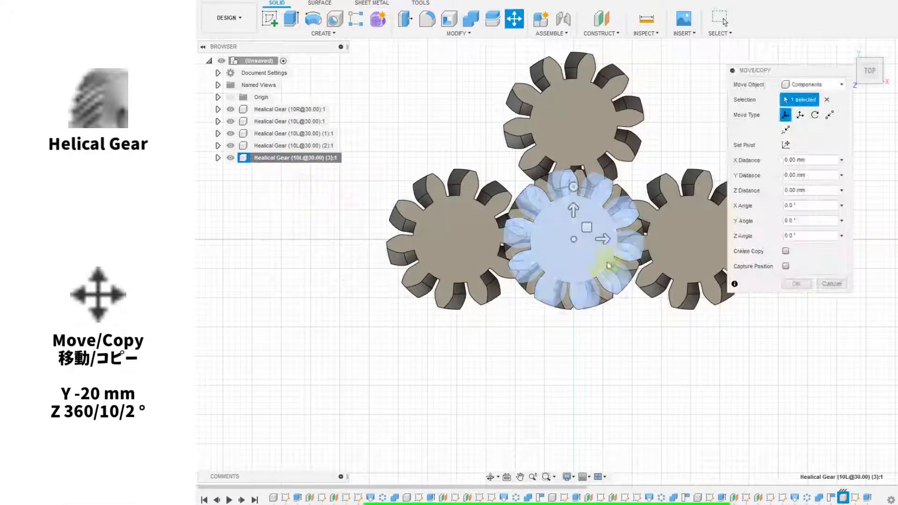
left_click_drag(574, 214, 585, 328)
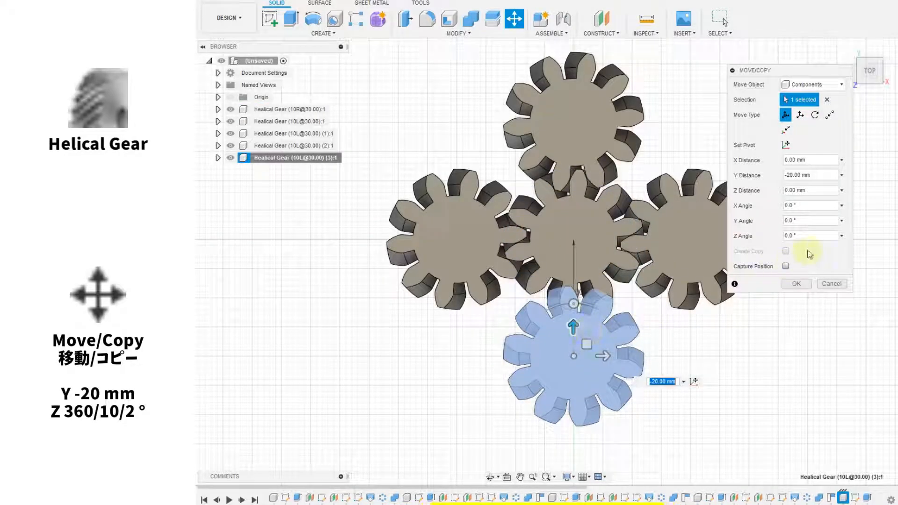
type("360/10/2")
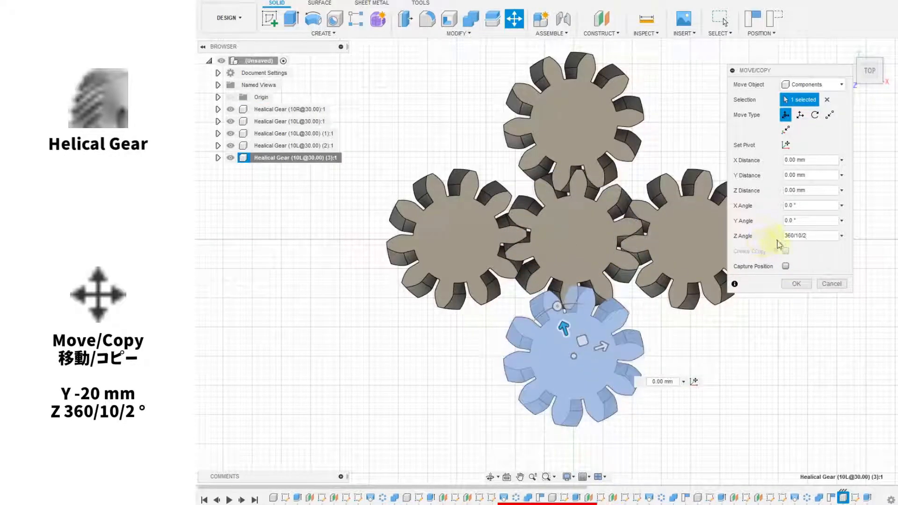
left_click(796, 284)
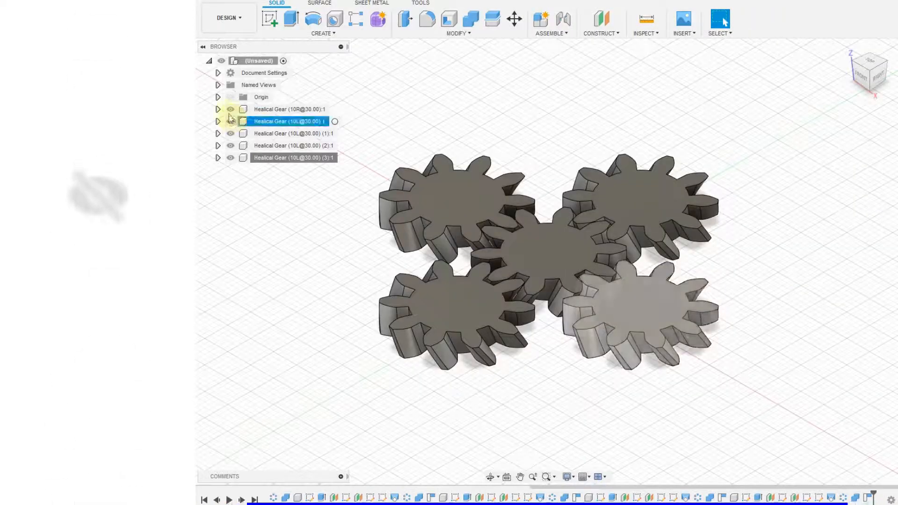
Step: Hide all the 10-tooth helical gear components
left_click(231, 121)
left_click(230, 133)
left_click(230, 145)
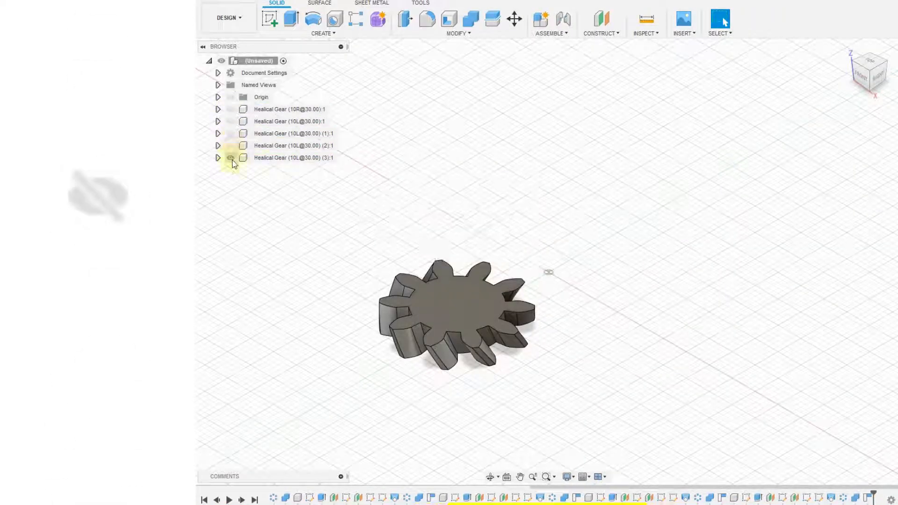
left_click(231, 158)
Step: Create a left-handed helical gear with 30 teeth, 2 mm module, 30° helix angle and 4 mm thickness
left_click(323, 33)
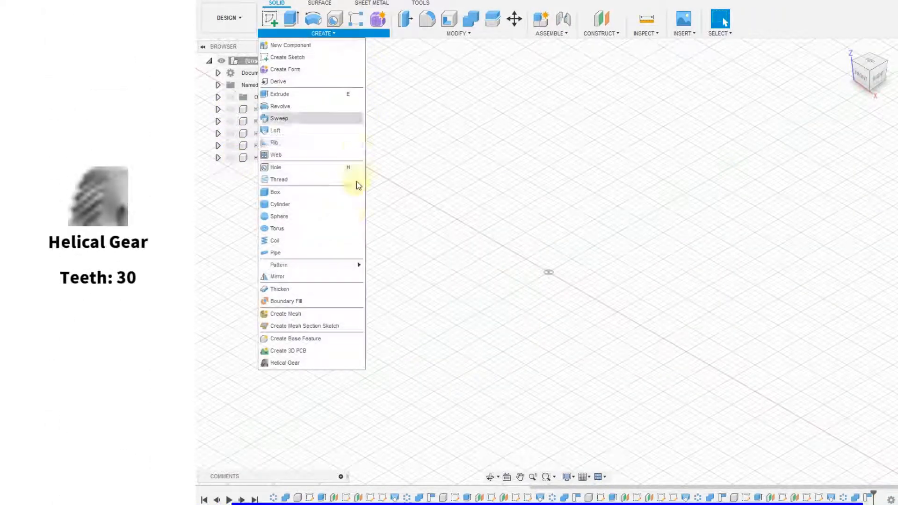
left_click(352, 363)
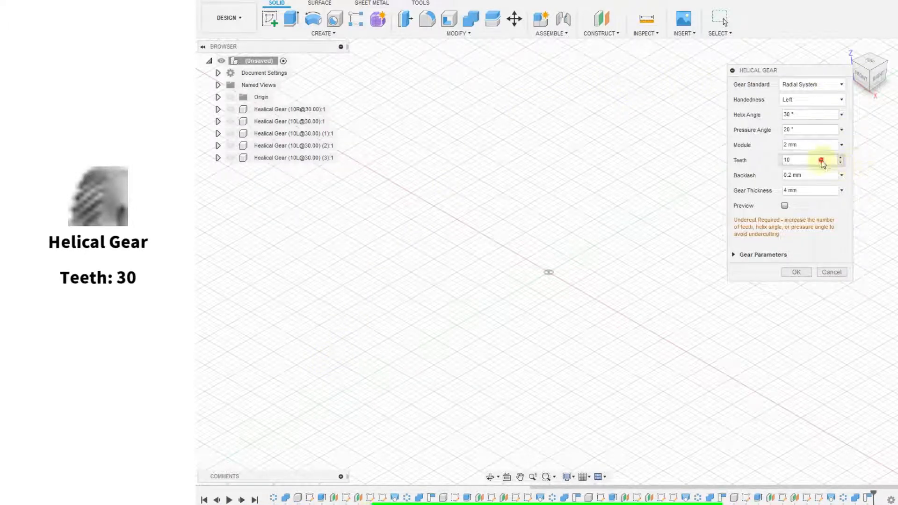
type("30")
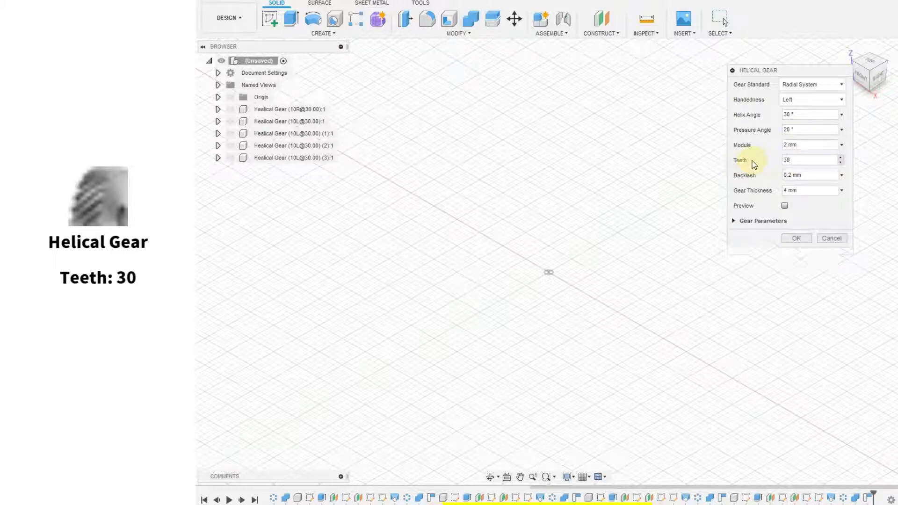
left_click(786, 237)
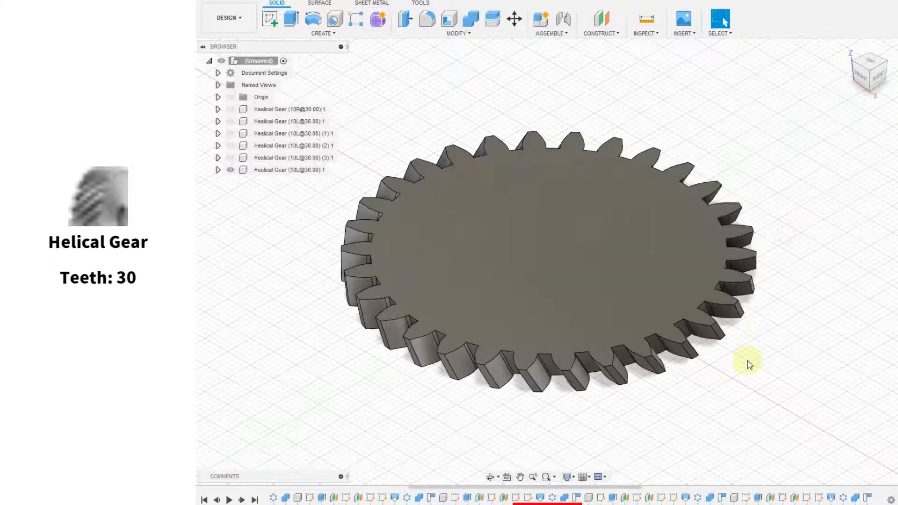
Step: Start a sketch on the horizontal XY origin plane and view it from the top
left_click(323, 33)
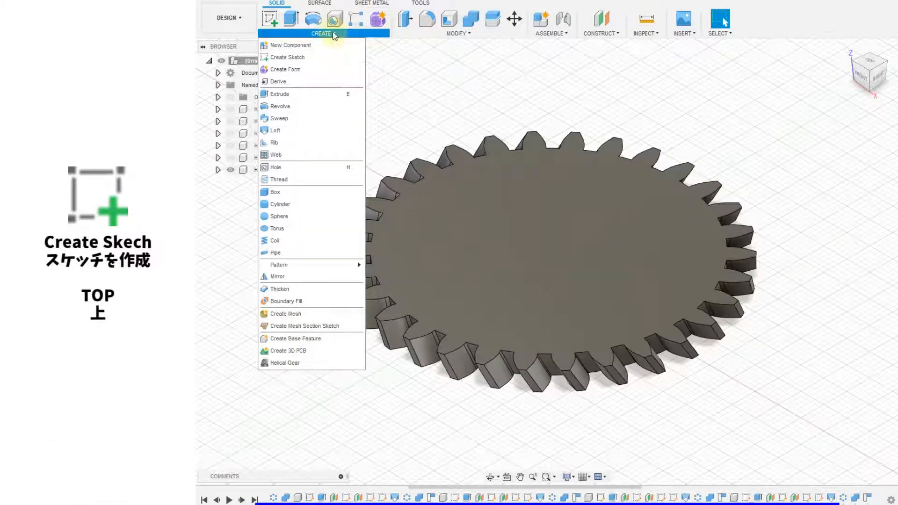
left_click(270, 20)
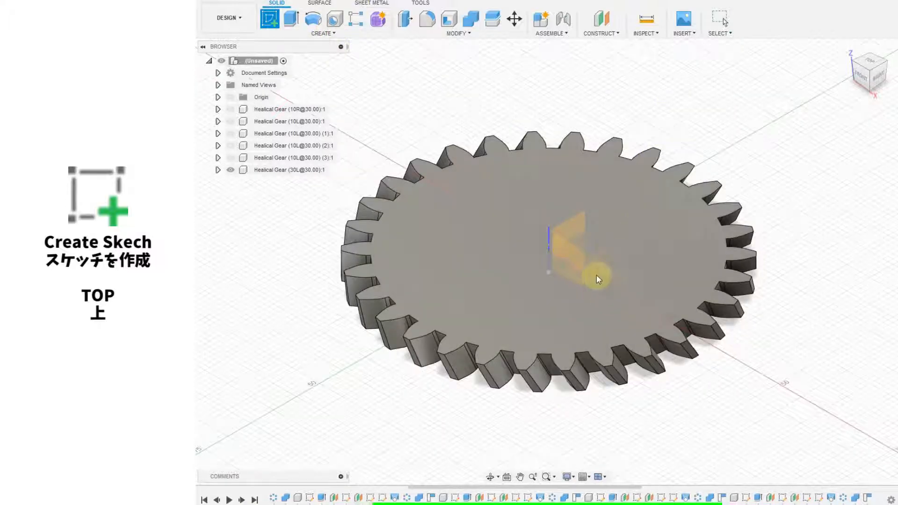
left_click(594, 280)
left_click(871, 66)
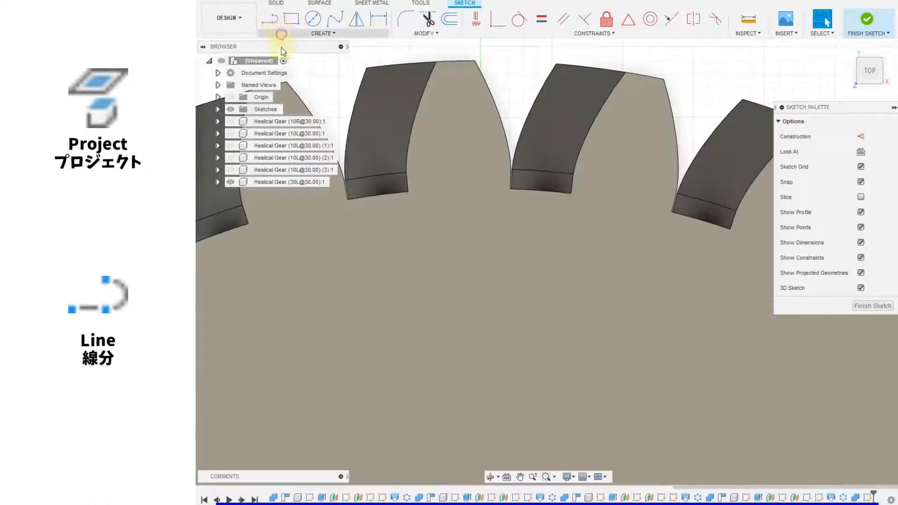
Step: Project the matching root corner points of two neighbouring tooth gaps on the 30-tooth gear into the sketch
left_click(280, 33)
mouse_move(300, 221)
left_click(374, 221)
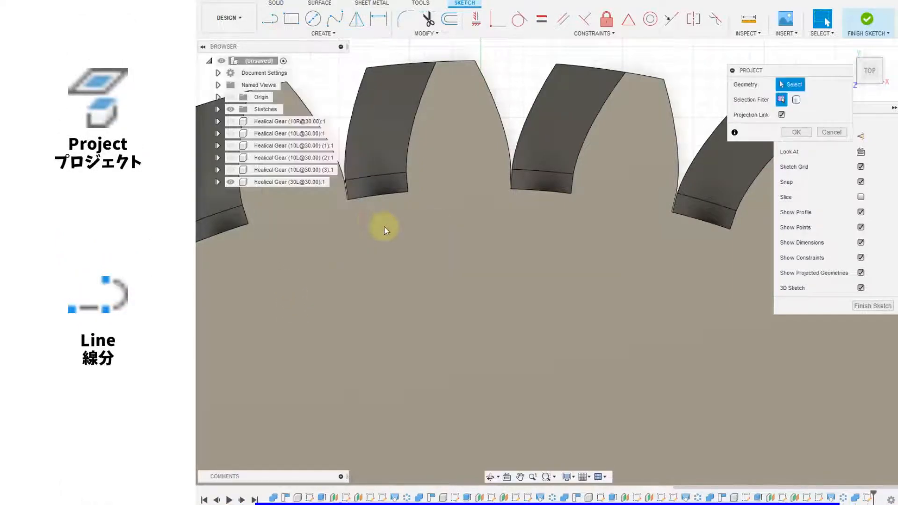
scroll(512, 189, "up", 4)
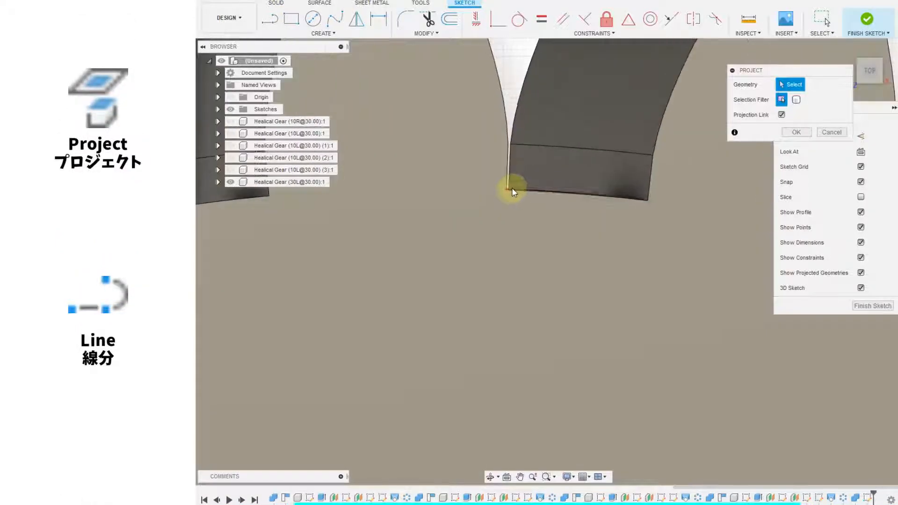
left_click(512, 188)
middle_click_drag(545, 298, 301, 265)
left_click(638, 210)
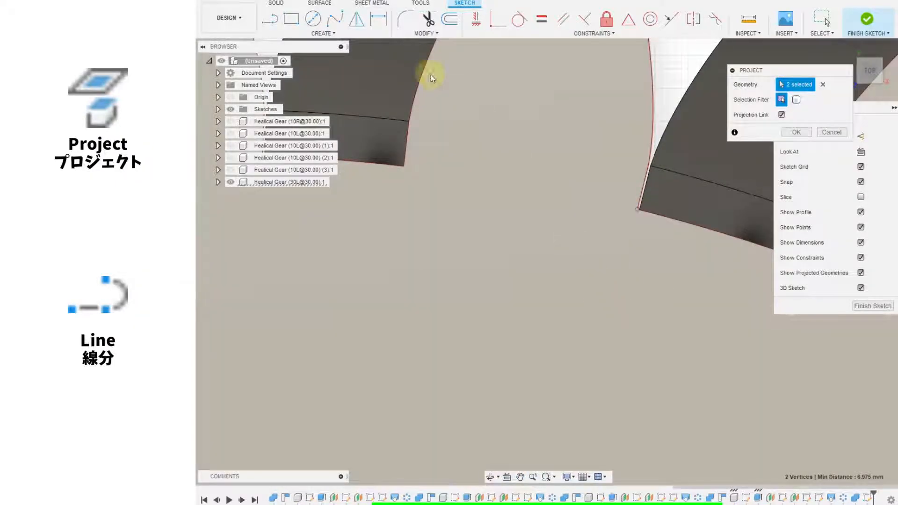
Step: Draw a line connecting the two projected tooth root points
scroll(475, 192, "down", 5)
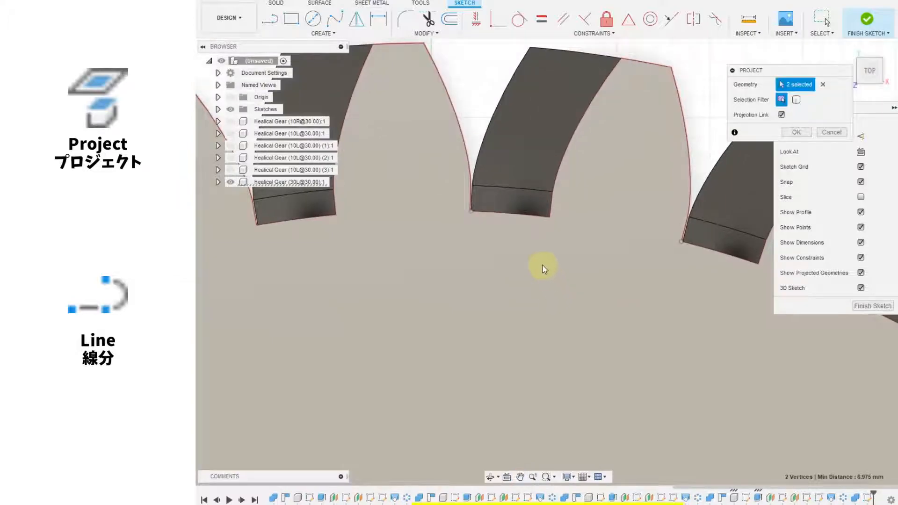
key("l")
left_click(472, 211)
left_click(682, 241)
scroll(666, 309, "up", 3)
key("Escape")
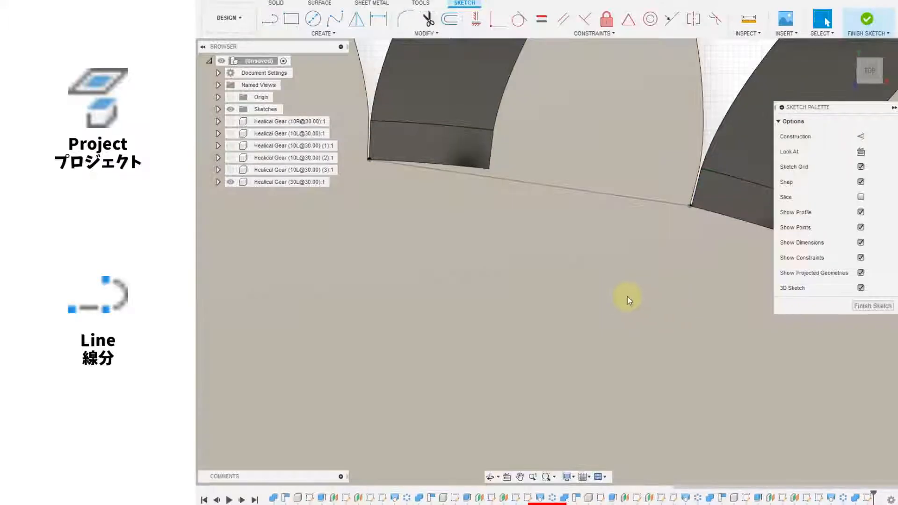
Step: Sketch a 60 mm center diameter circle centred on the origin
middle_click_drag(628, 303, 647, 346)
scroll(641, 357, "down", 5)
left_click(313, 19)
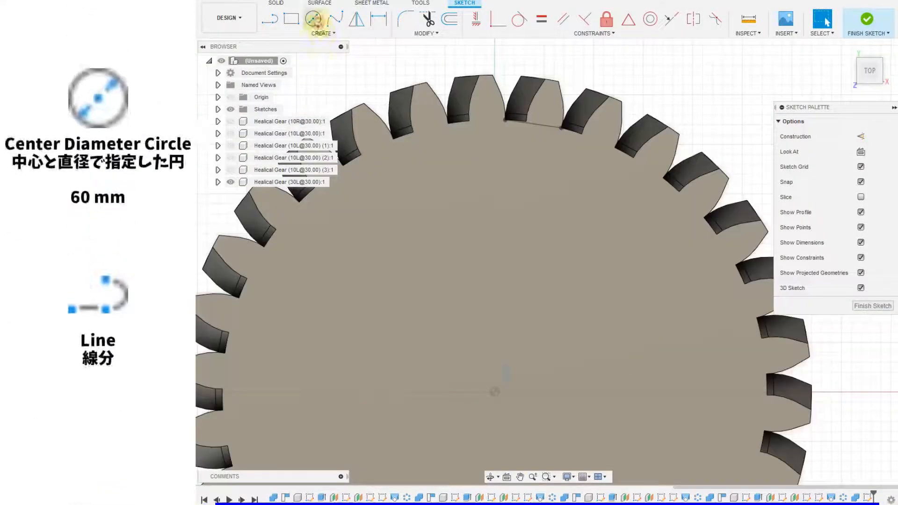
left_click(494, 393)
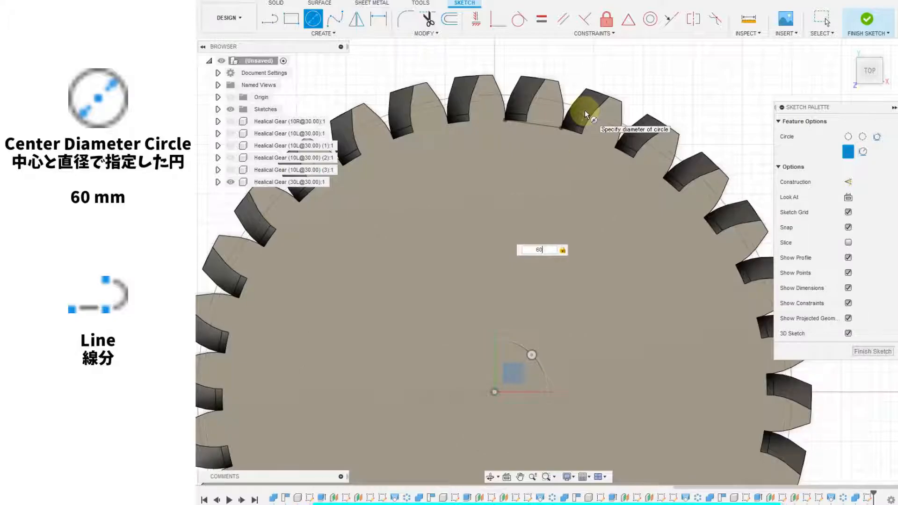
type("60")
key("Return")
Step: Draw a line from the origin through the tooth between the projected root points, ending on the 60 mm circle
left_click(270, 19)
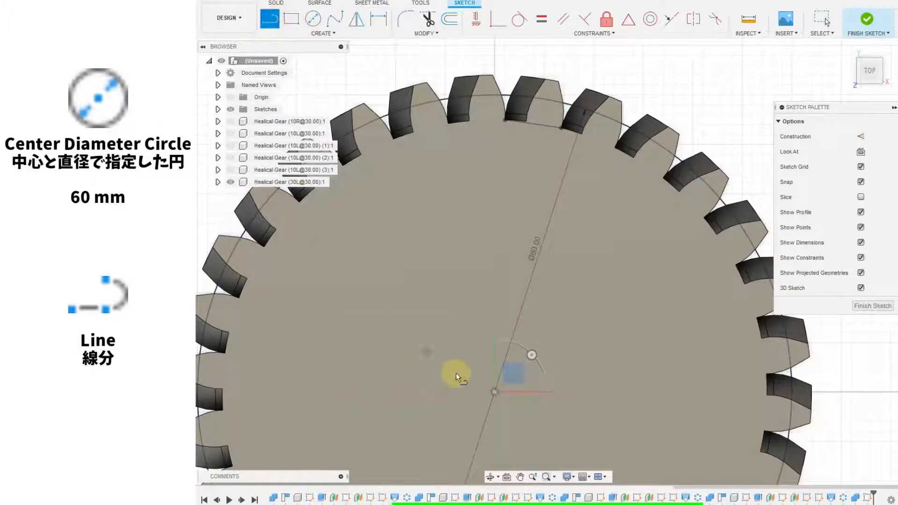
left_click(494, 393)
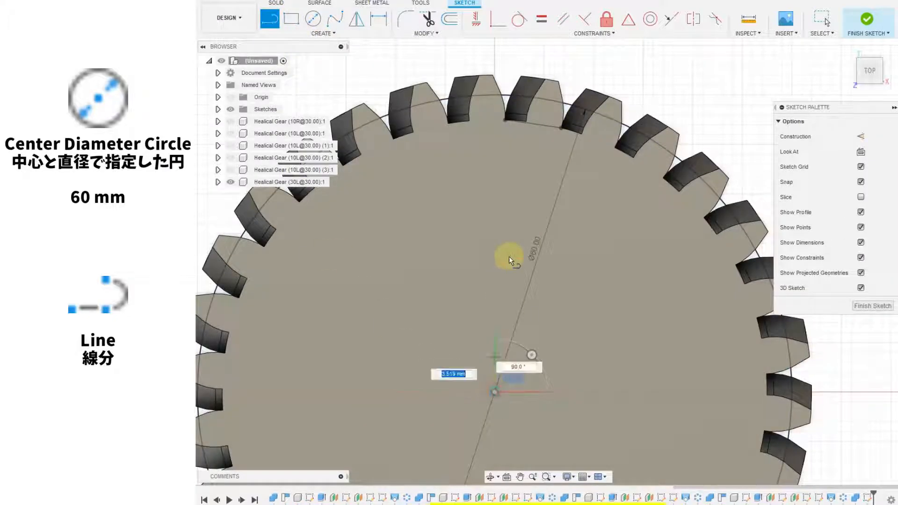
left_click(537, 99)
Step: Split the 30-tooth gear body with the sketched line joining the two root points, separating one tooth
left_click(413, 35)
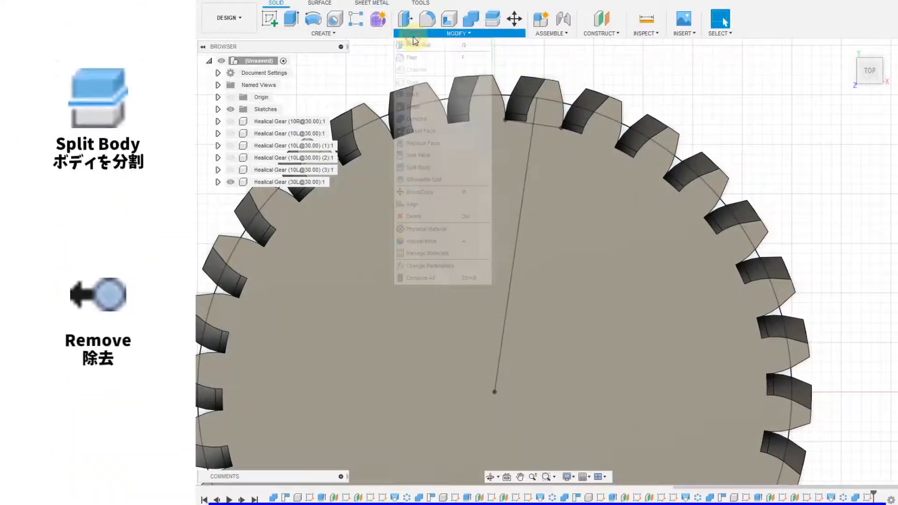
left_click(415, 167)
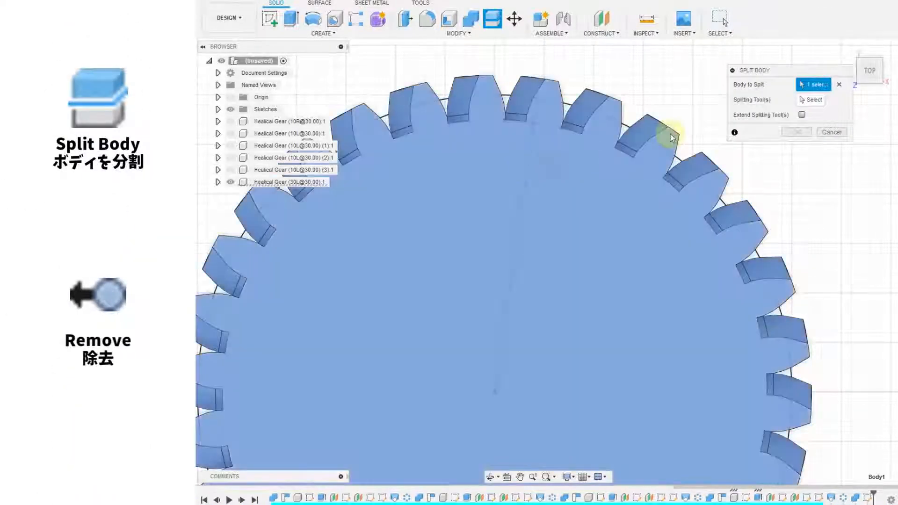
left_click(669, 138)
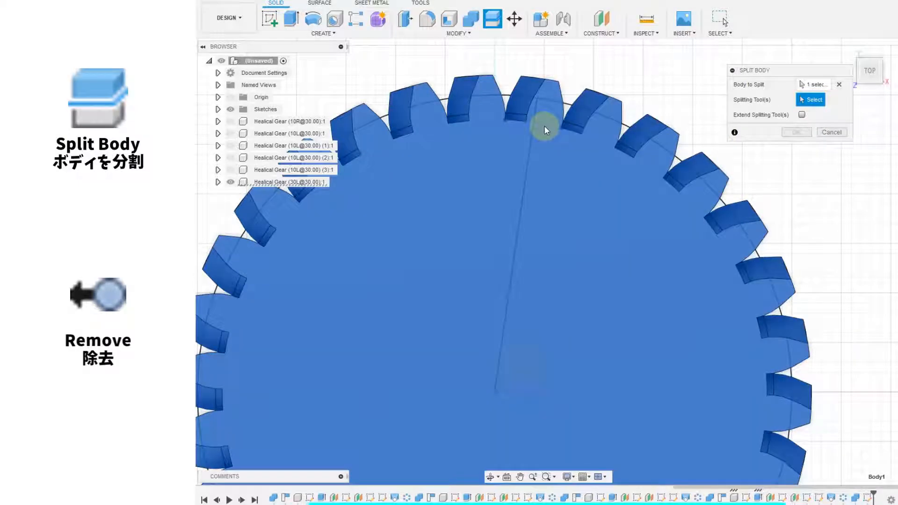
left_click(543, 125)
left_click(797, 132)
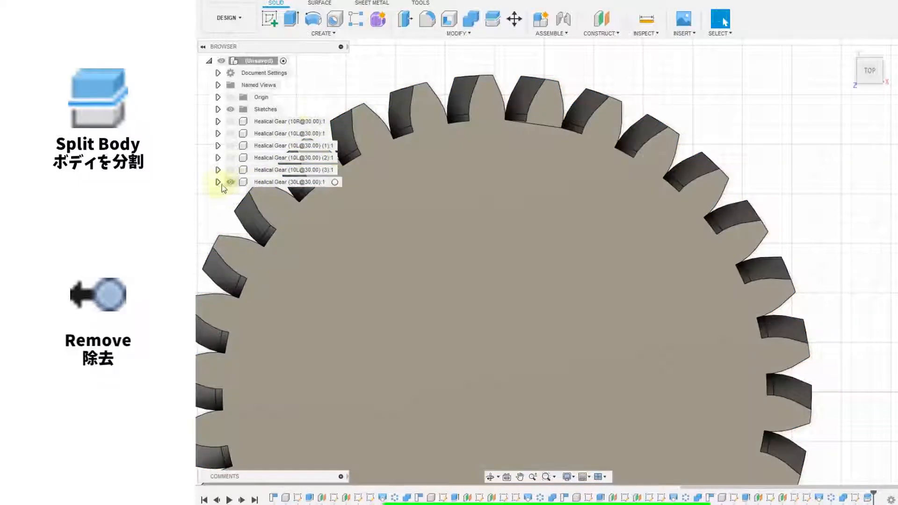
Step: Remove the large gear body, Body32, from the 30-tooth gear component, keeping only the split-off tooth
left_click(218, 182)
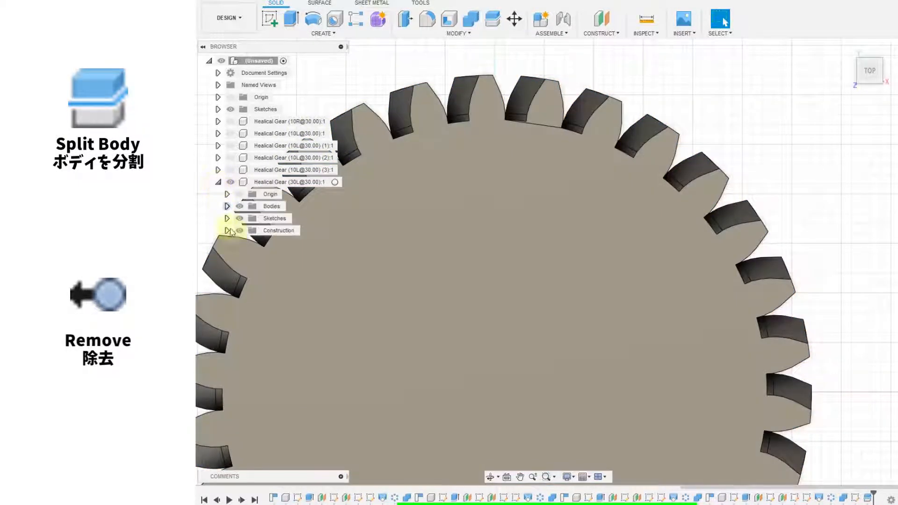
left_click(227, 207)
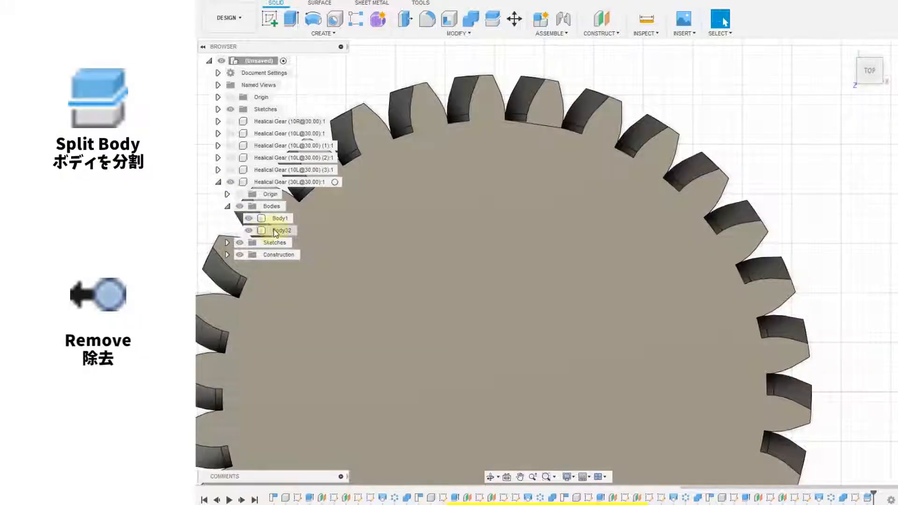
left_click(276, 231)
right_click(276, 231)
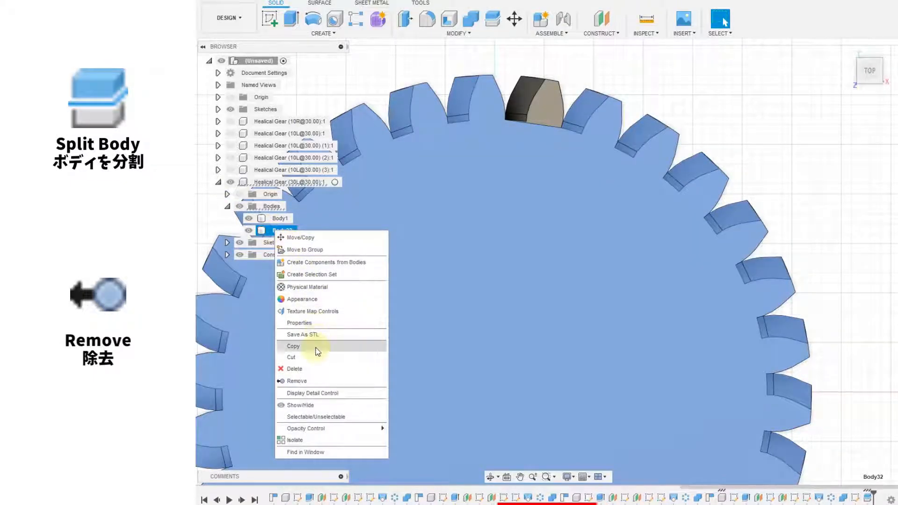
left_click(315, 381)
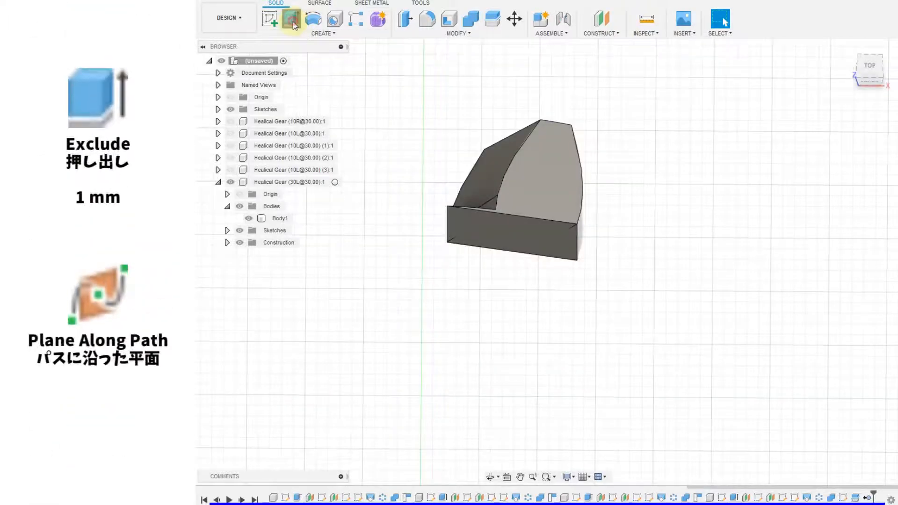
Step: Extrude the flat root face of the single tooth by 1 mm
left_click(291, 19)
left_click(487, 227)
key("Return")
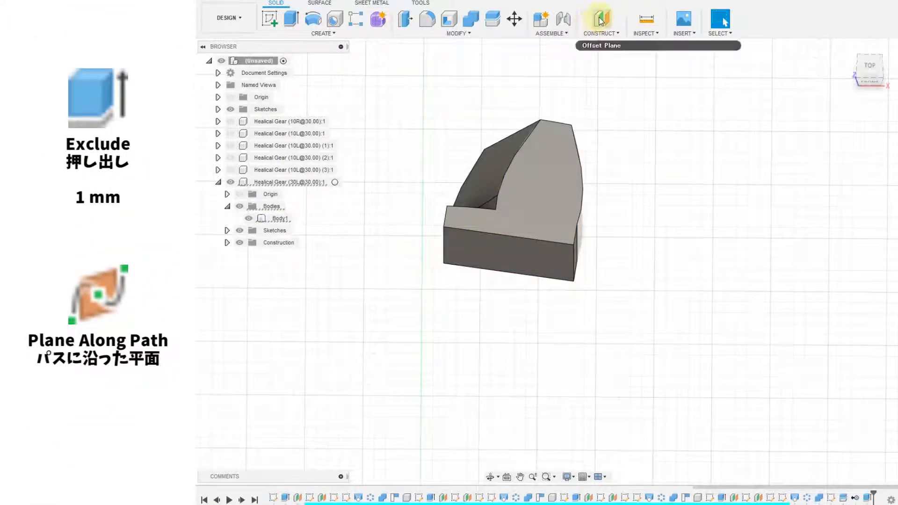
Step: Show Sketch1 and create a Plane Along Path on its radial line at a proportional distance of 1.00
left_click(600, 33)
left_click(626, 130)
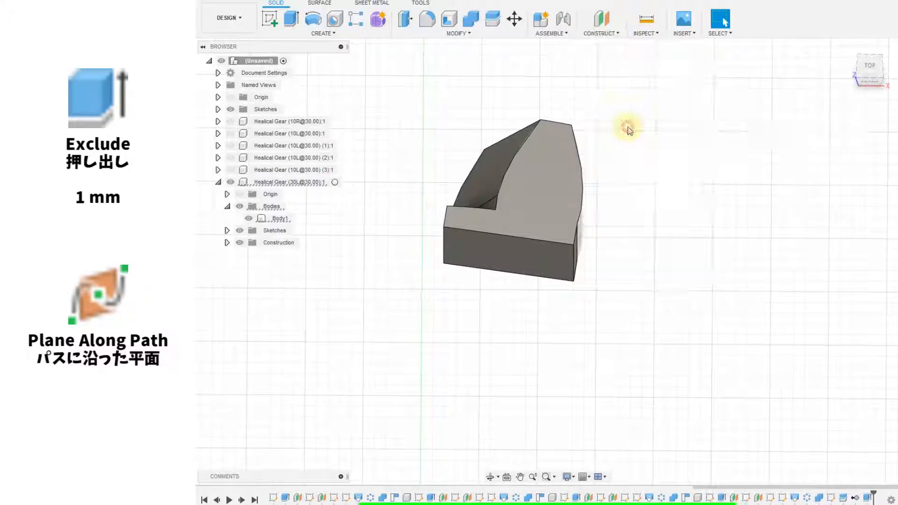
left_click(218, 109)
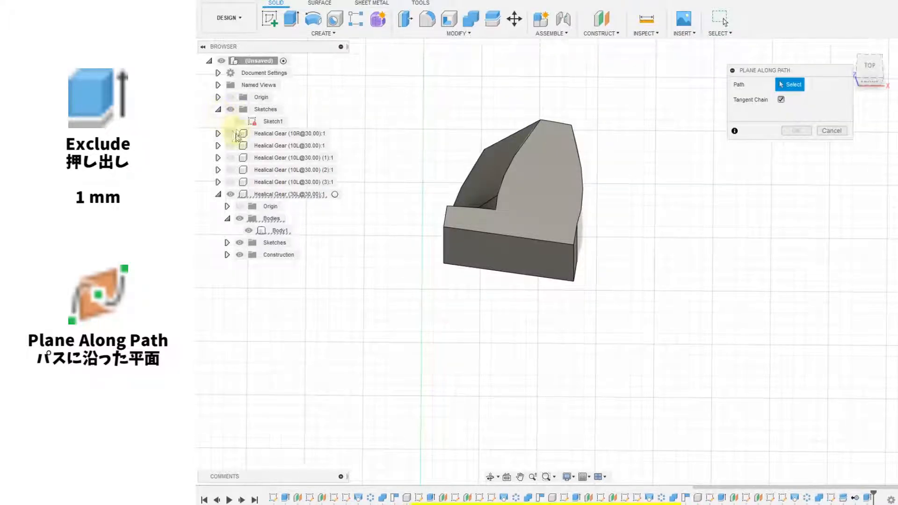
left_click(239, 121)
left_click(501, 325)
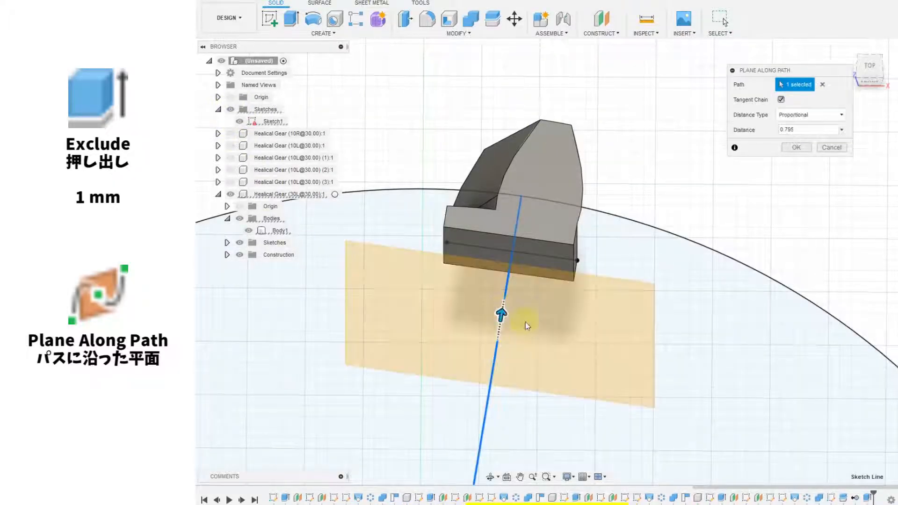
left_click_drag(496, 319, 523, 153)
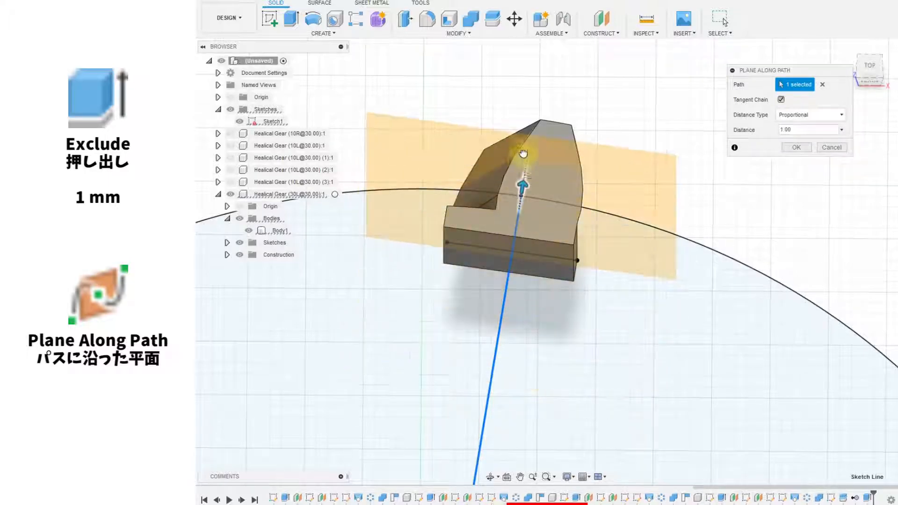
left_click(805, 148)
Step: Mirror the 30-tooth gear component holding the single tooth about the new construction plane
left_click(319, 33)
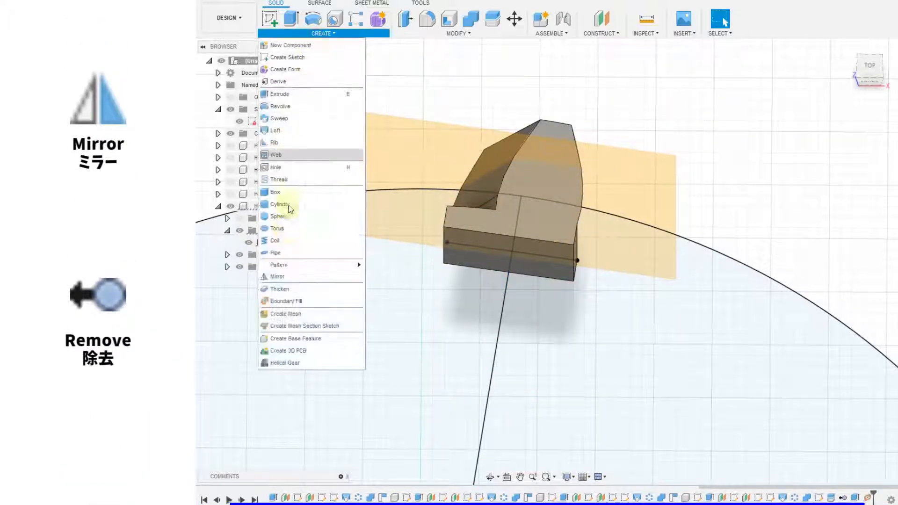
left_click(293, 281)
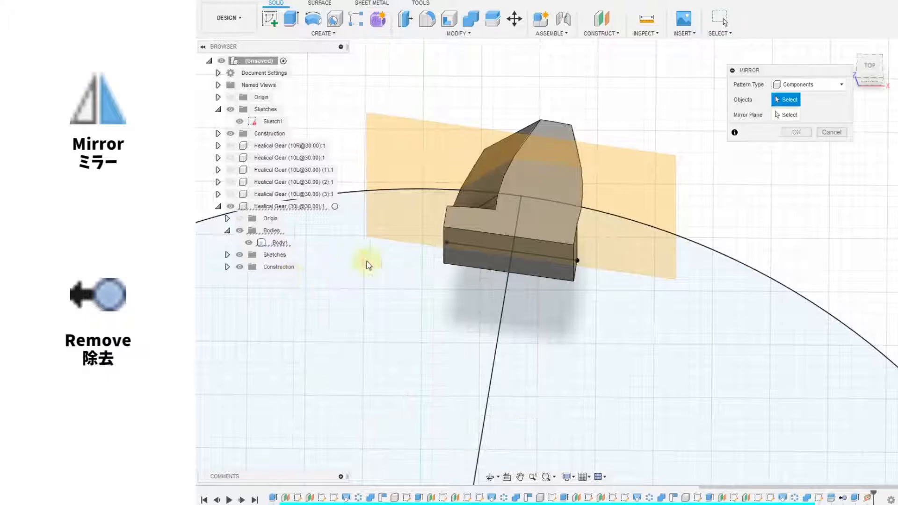
left_click(541, 209)
left_click(780, 115)
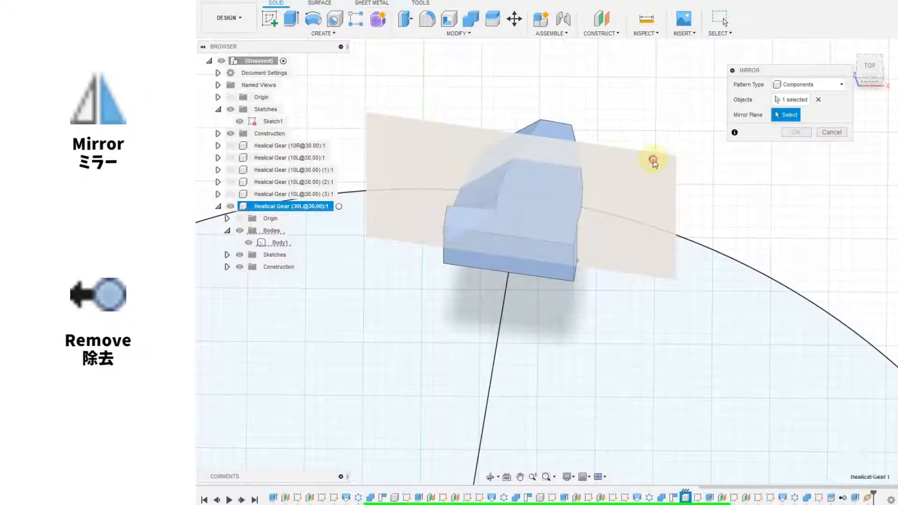
left_click(654, 161)
left_click(796, 132)
Step: Remove the original tooth body, Body1, from the 30-tooth gear component, leaving the mirrored tooth
left_click(277, 242)
right_click(279, 243)
left_click(318, 392)
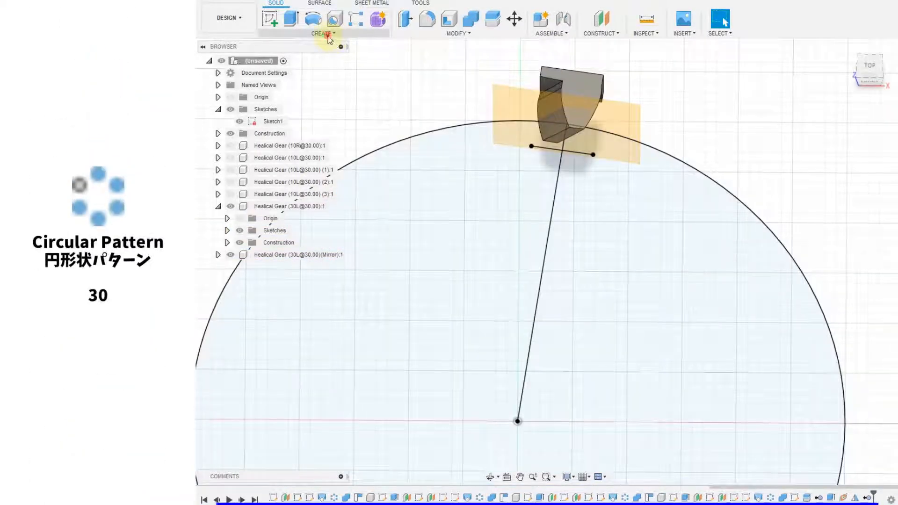
Step: Create a full circular pattern of the mirrored tooth body around the Z axis with a quantity of 30
left_click(322, 34)
mouse_move(305, 266)
left_click(376, 277)
left_click(568, 93)
left_click(781, 116)
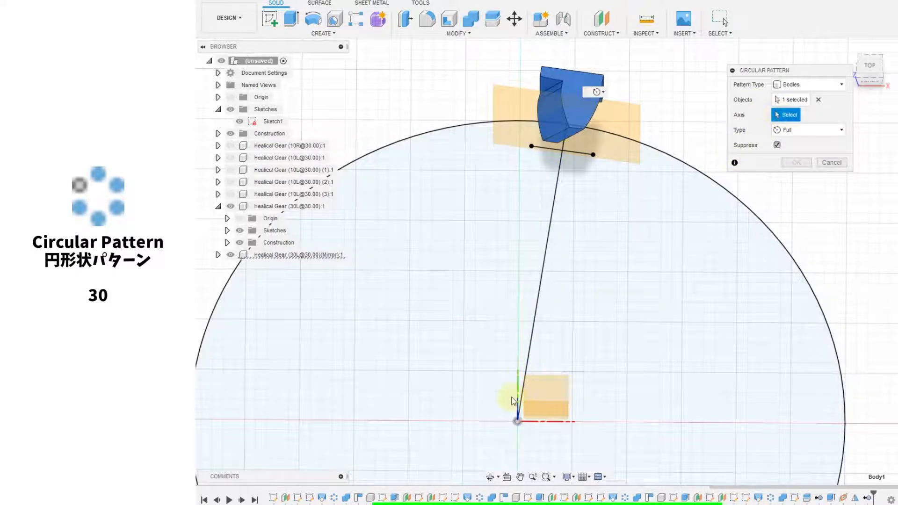
left_click(518, 409)
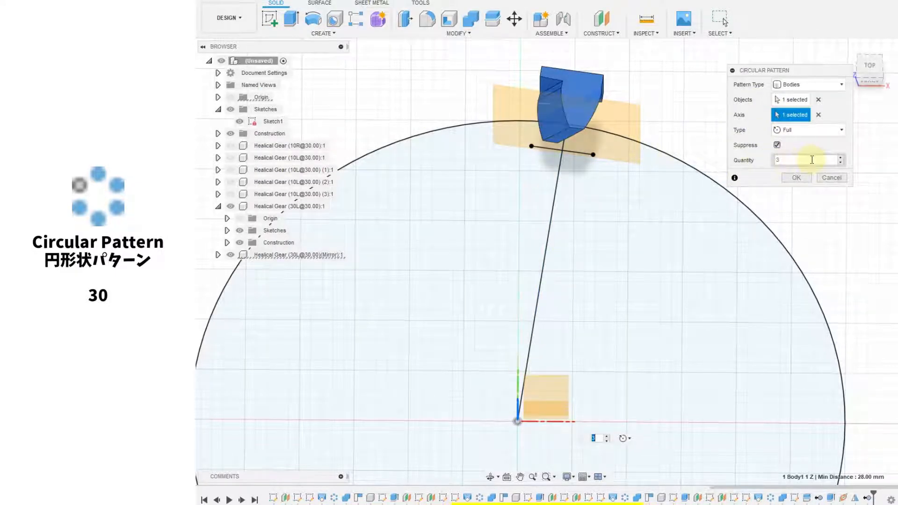
type("30")
left_click(797, 178)
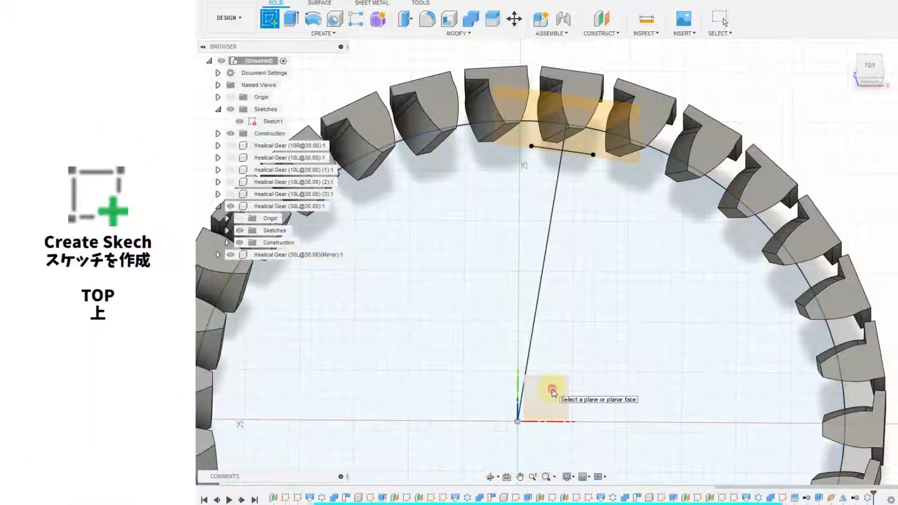
Step: Start a sketch on the horizontal XY origin plane and draw two center diameter circles centred on the origin
left_click(552, 392)
left_click(559, 414)
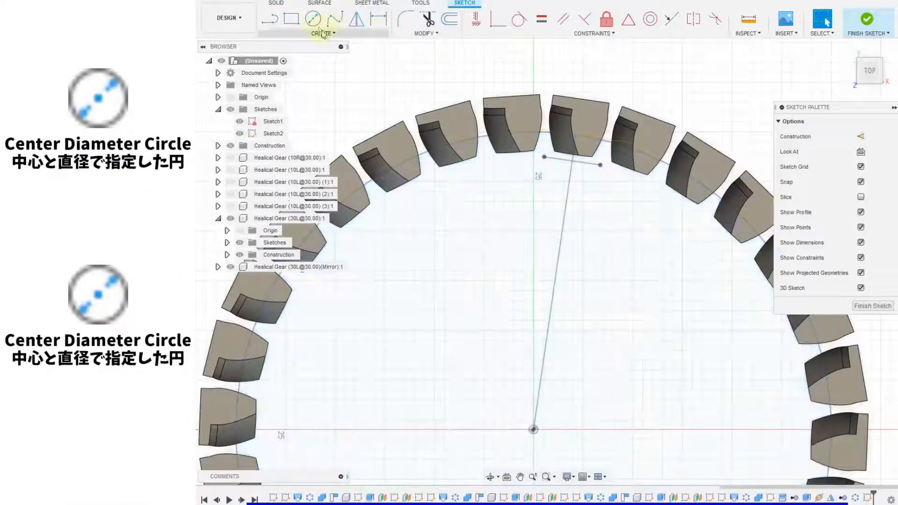
left_click(313, 19)
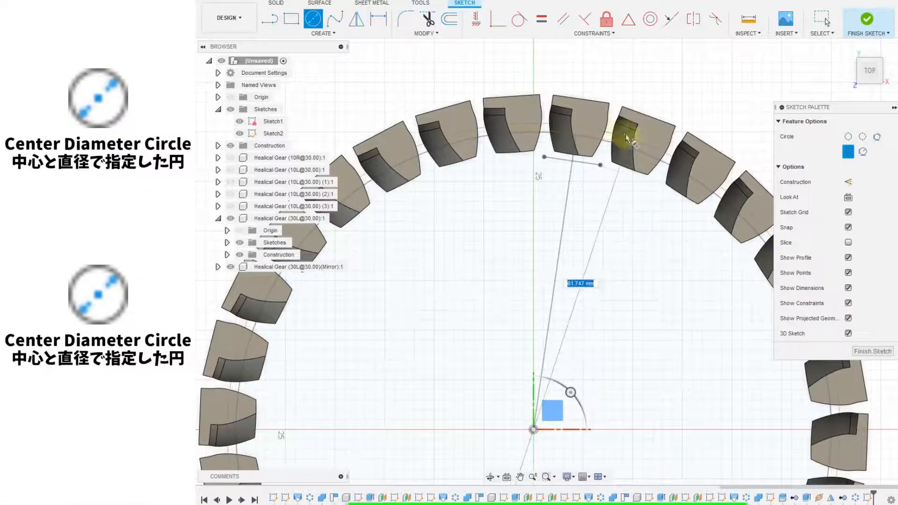
left_click(608, 135)
left_click(533, 429)
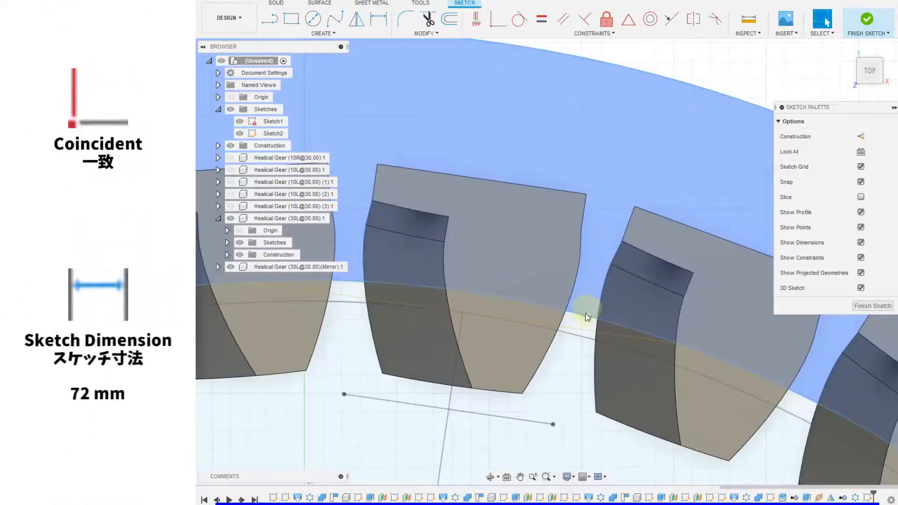
Step: Make the smaller circle coincident with the outer flank corner point of a patterned tooth
left_click(585, 311)
left_click(581, 230)
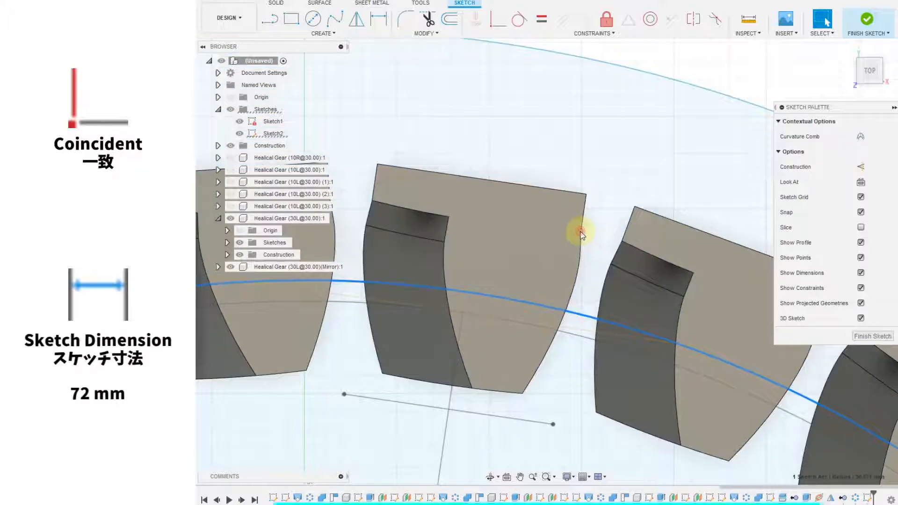
left_click(510, 19)
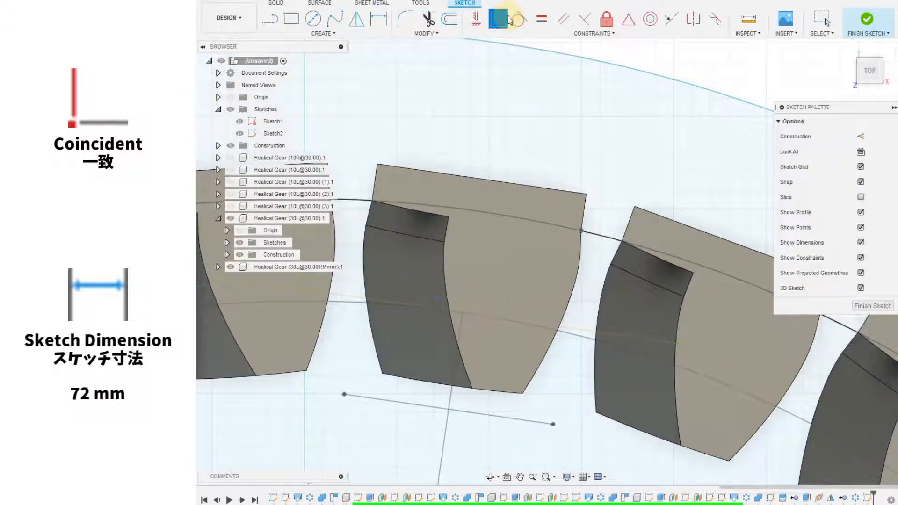
Step: Dimension the larger circle to a diameter of 72 mm
key("d")
left_click(612, 68)
left_click(622, 109)
type("72")
key("Return")
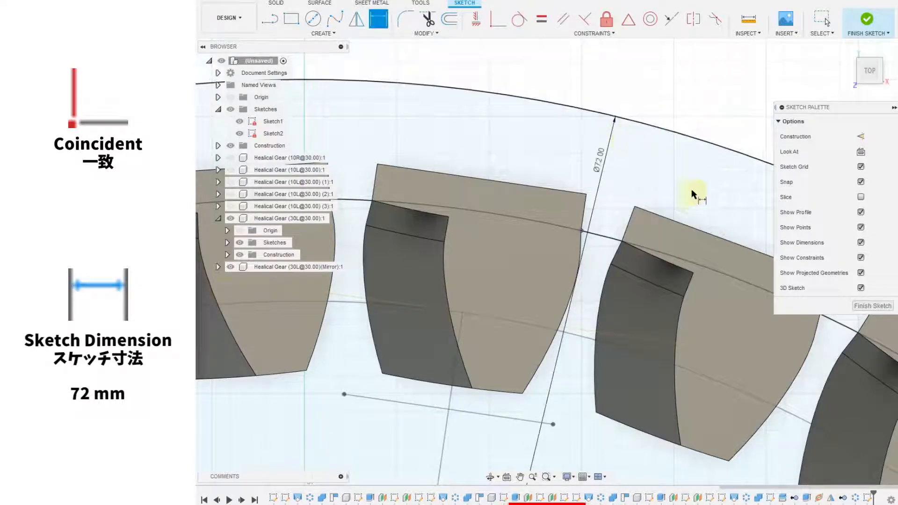
Step: Finish the sketch and extrude the ring profile between the two circles 4 mm, joining it to the teeth
left_click(867, 308)
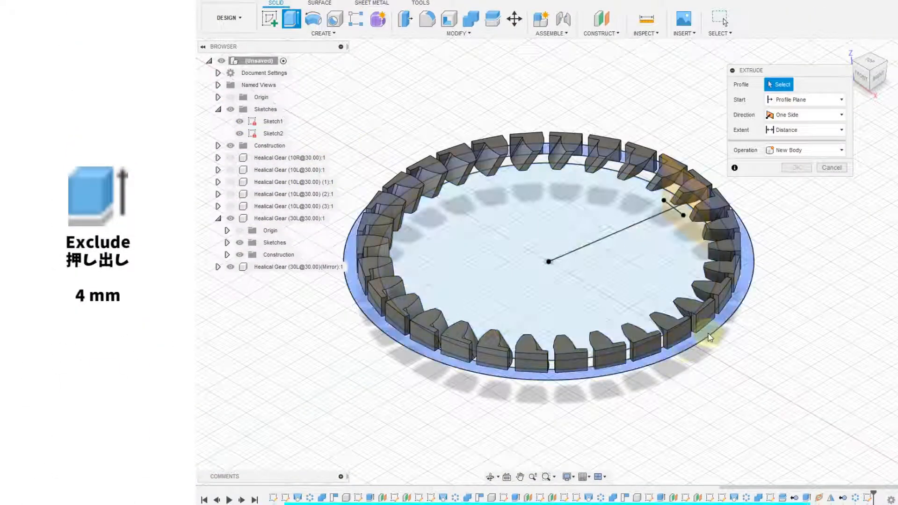
left_click(809, 181)
left_click(807, 192)
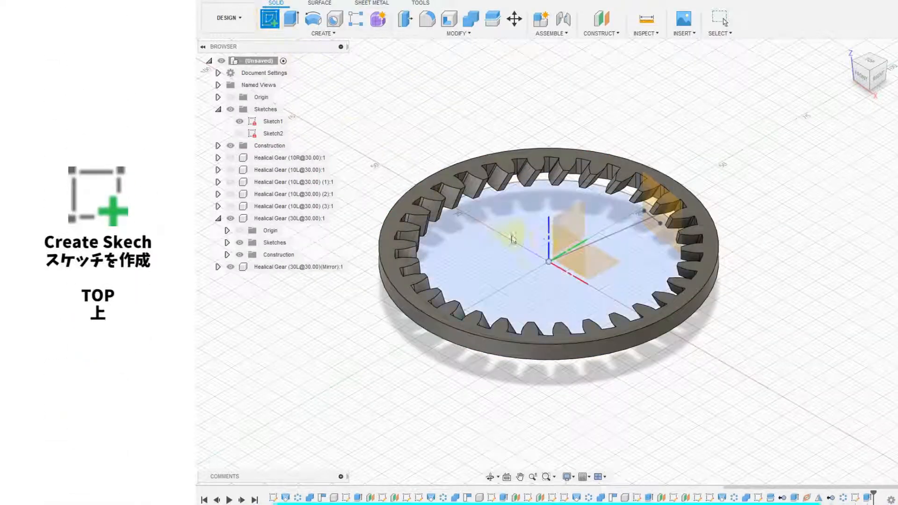
Step: Start a sketch on the horizontal XY origin plane and project the ring gear's outer edge into it
left_click(599, 267)
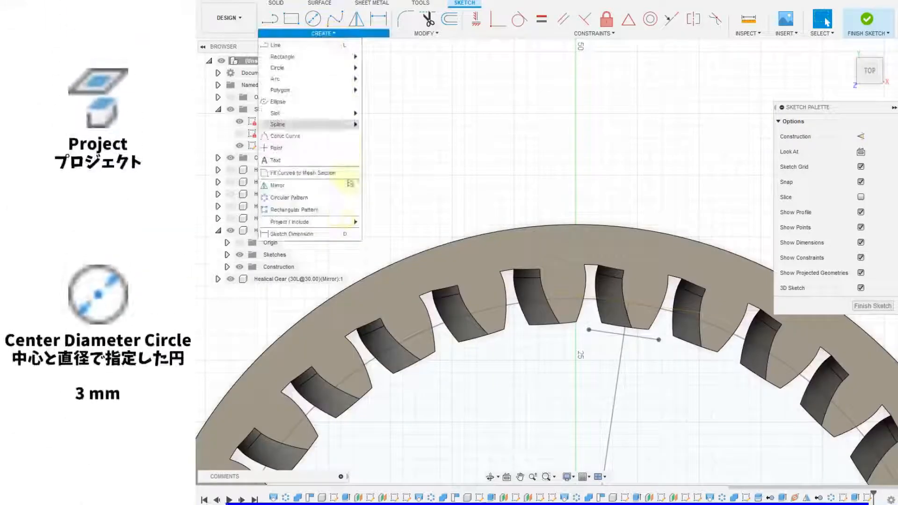
left_click(369, 223)
left_click(508, 226)
Step: Sketch a 3 mm center diameter circle just outside the ring gear, near the vertical axis
left_click(312, 20)
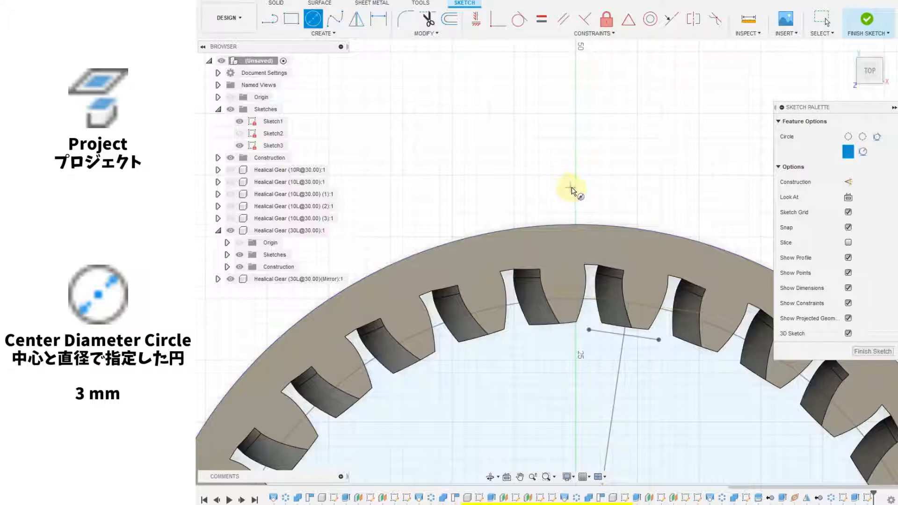
type("3")
key("Return")
key("Escape")
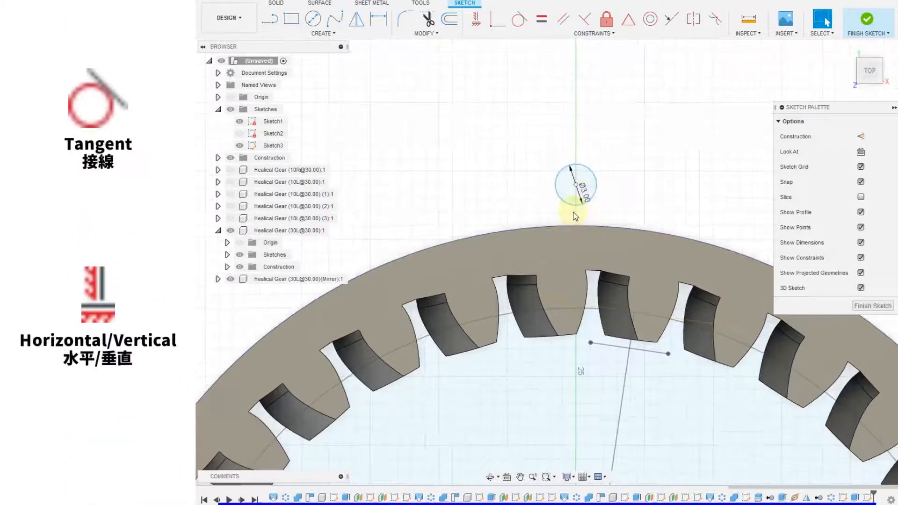
Step: Make the 3 mm circle tangent to the projected outer edge of the ring gear
left_click(572, 225)
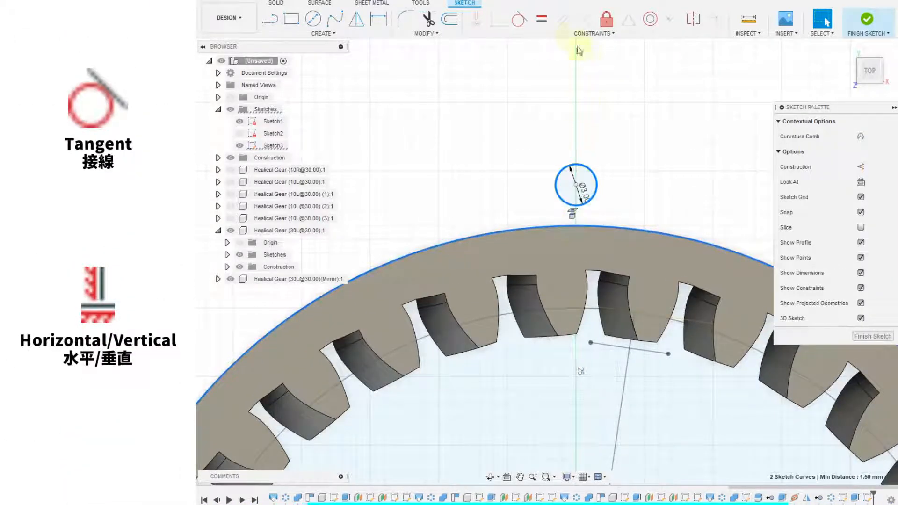
left_click(524, 21)
scroll(519, 140, "down", 4)
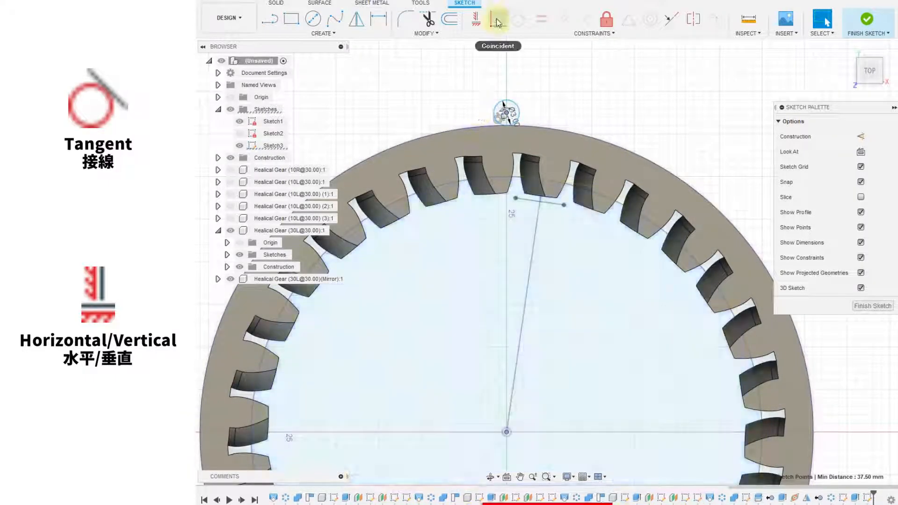
Step: Align the 3 mm circle's center vertically with the origin and sketch a 6 by 6 mm center rectangle around it
left_click(478, 20)
left_click(323, 33)
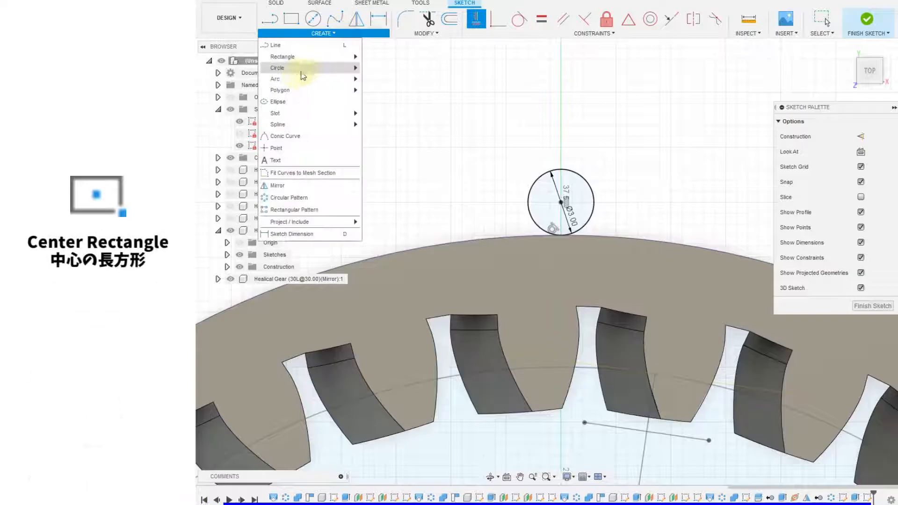
mouse_move(324, 57)
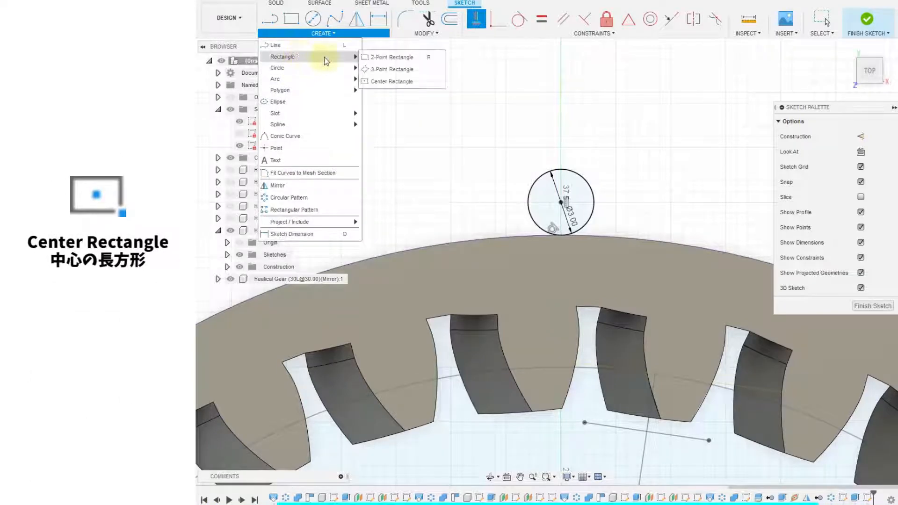
left_click(392, 81)
left_click(560, 202)
type("6")
key("Tab")
type("6")
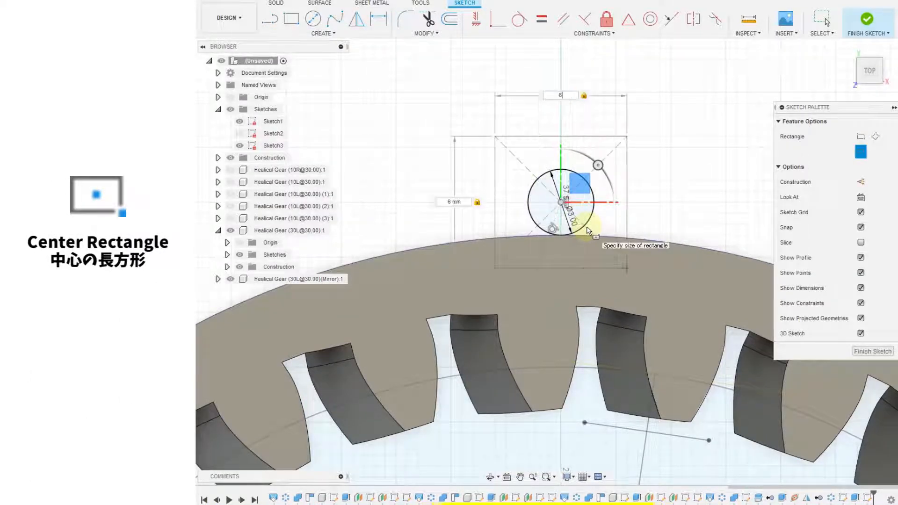
key("Return")
Step: Finish the sketch and extrude the square profile around the circle 2 mm, joining it to the ring gear
left_click(849, 304)
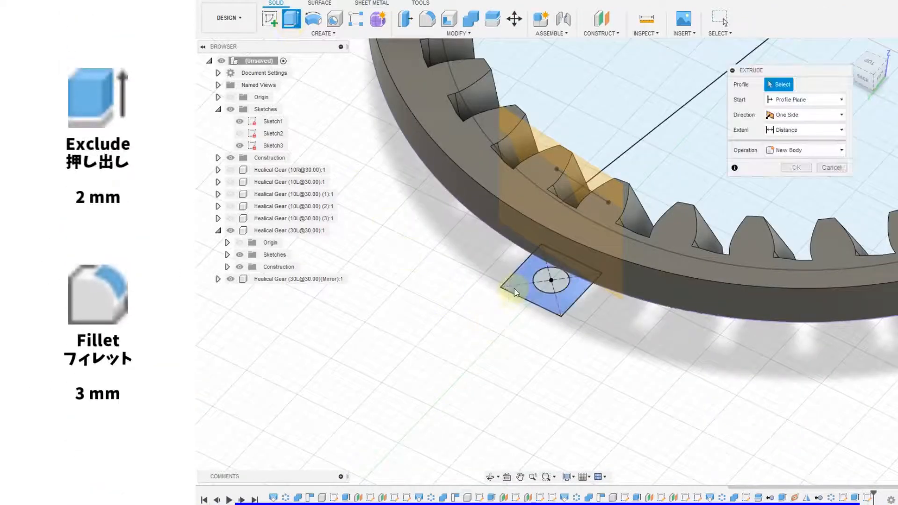
left_click(514, 288)
type("2")
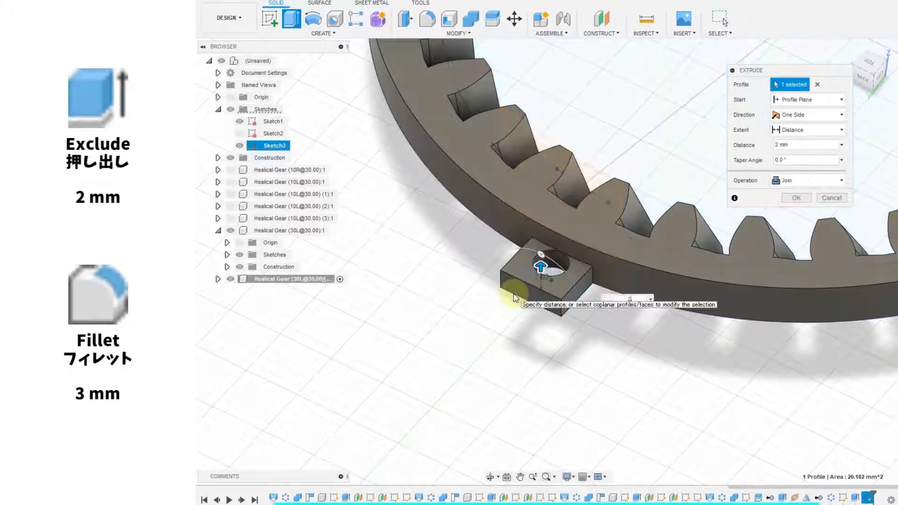
key("Return")
Step: Fillet the two outer vertical edges of the square tab with a 3 mm radius
left_click(418, 23)
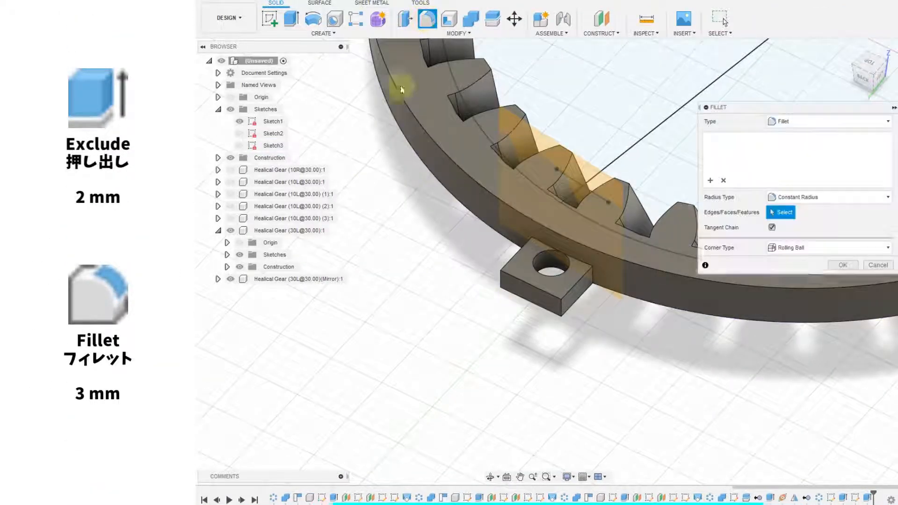
left_click(497, 282)
left_click(561, 310)
key("Return")
Step: Show the central gear and the four surrounding 10-tooth gears inside the ring gear
left_click_drag(870, 64, 848, 102)
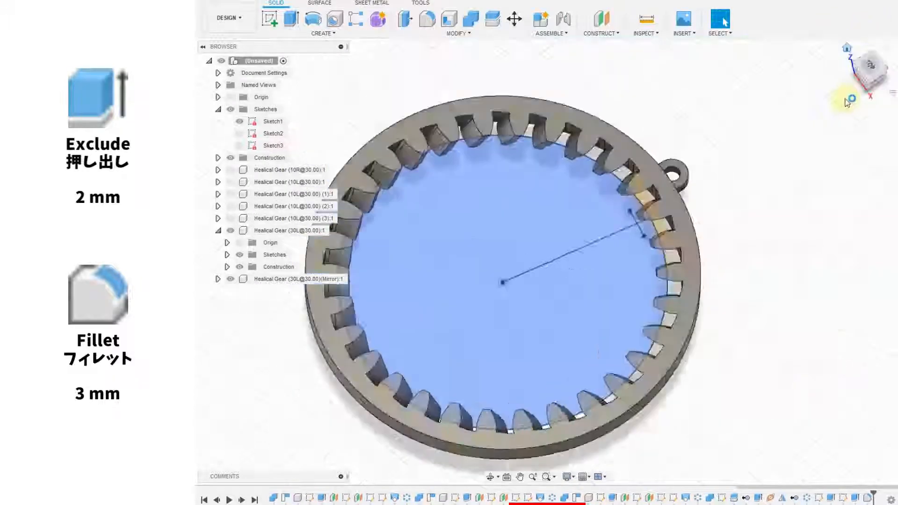
left_click(230, 169)
left_click(231, 182)
left_click(231, 194)
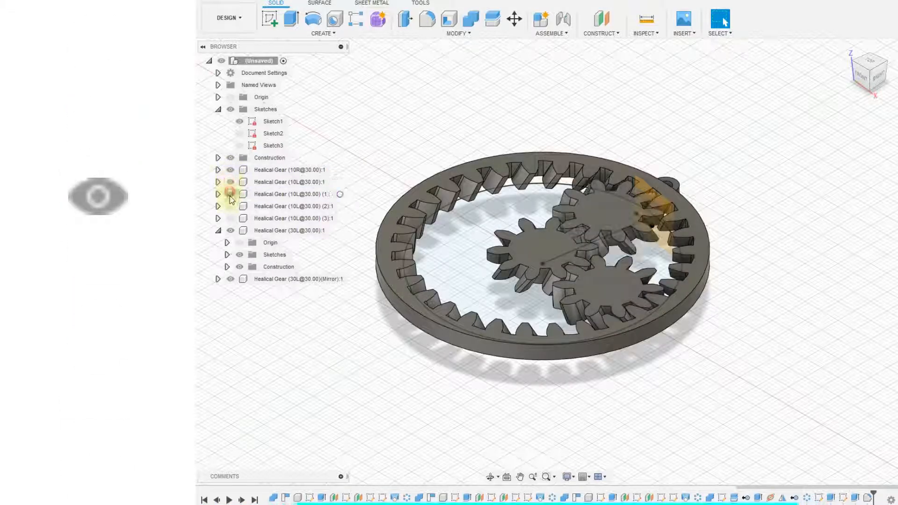
left_click(231, 207)
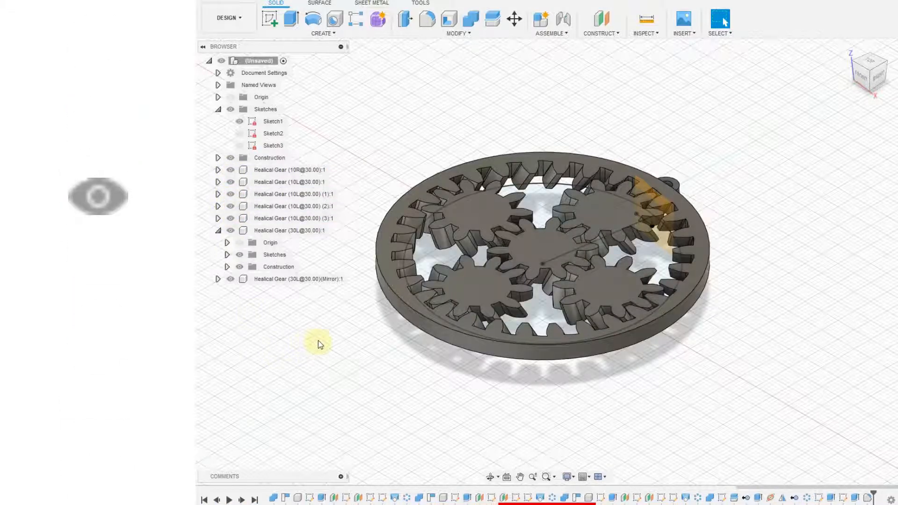
Step: Mirror the ring gear, the central gear and the four surrounding gears as components across the horizontal XY origin plane
left_click(317, 33)
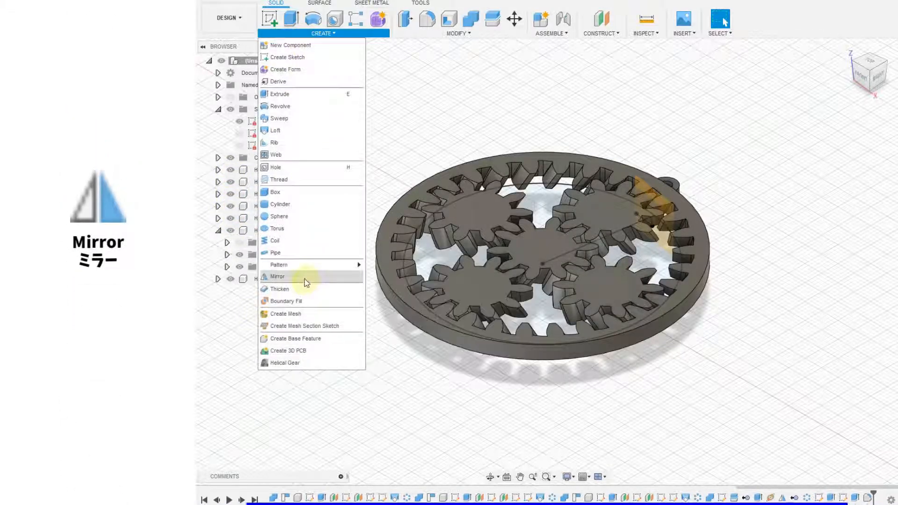
left_click(303, 280)
left_click(447, 173)
left_click(461, 201)
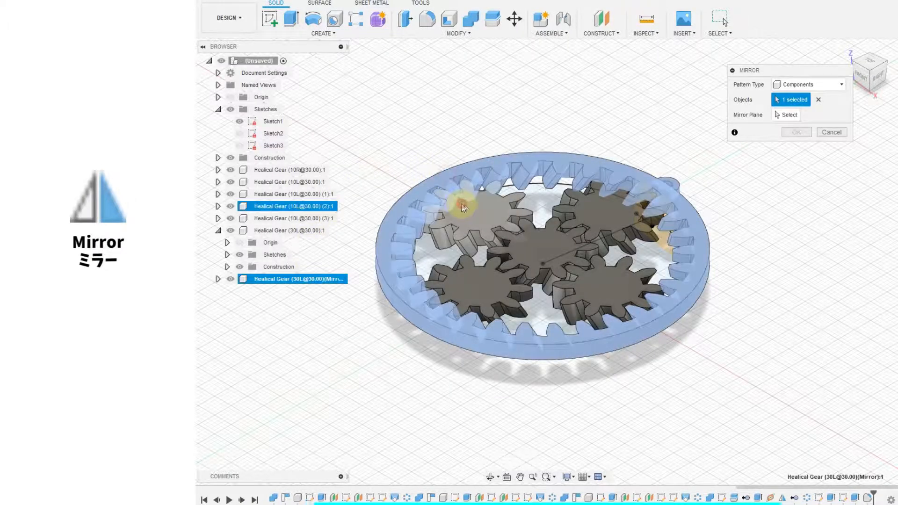
left_click(600, 212)
left_click(498, 281)
left_click(592, 289)
left_click(541, 210)
left_click(787, 114)
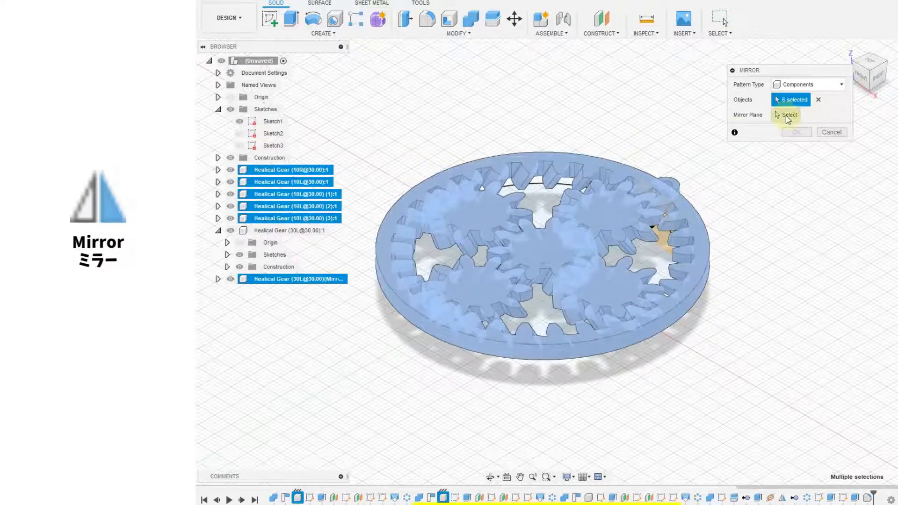
left_click(590, 262)
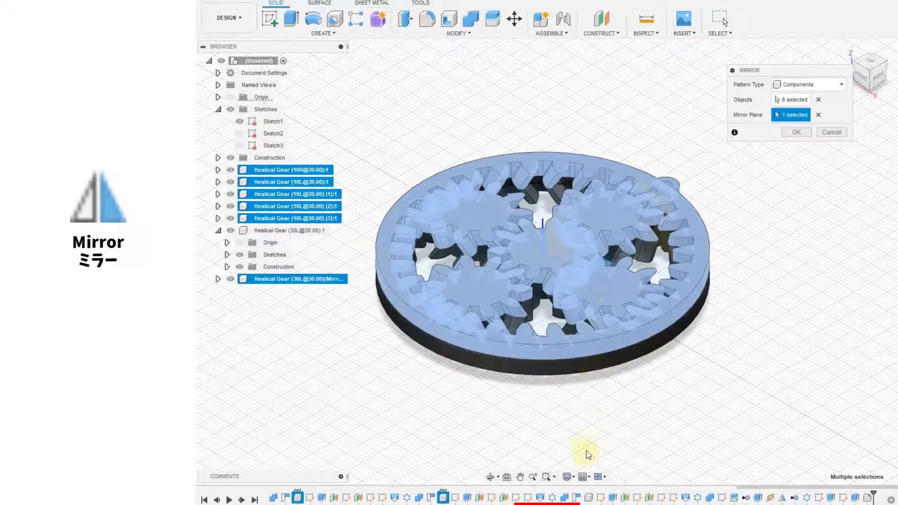
key("Return")
Step: Combine the ring gear with its mirrored copy using the Join operation
left_click(471, 19)
left_click(536, 180)
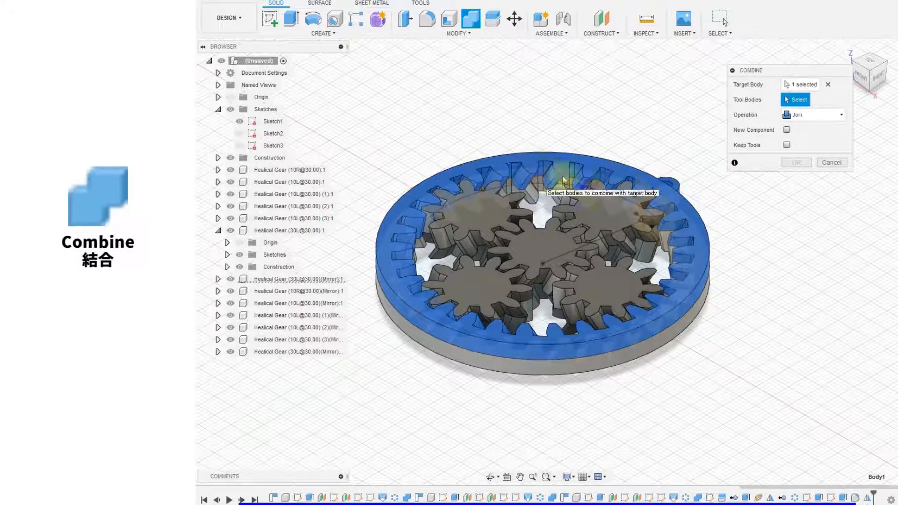
left_click(795, 163)
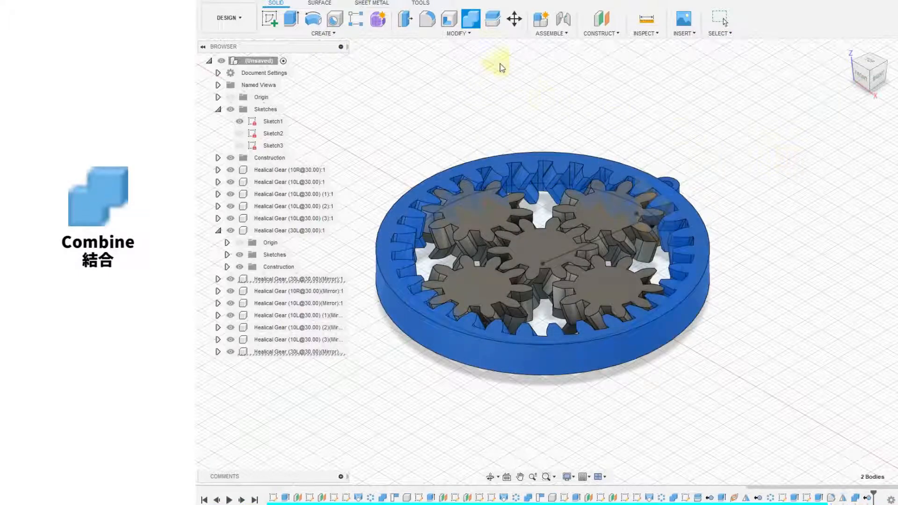
Step: Join each of the two rear surrounding gears with its mirrored copy using Combine
left_click(471, 20)
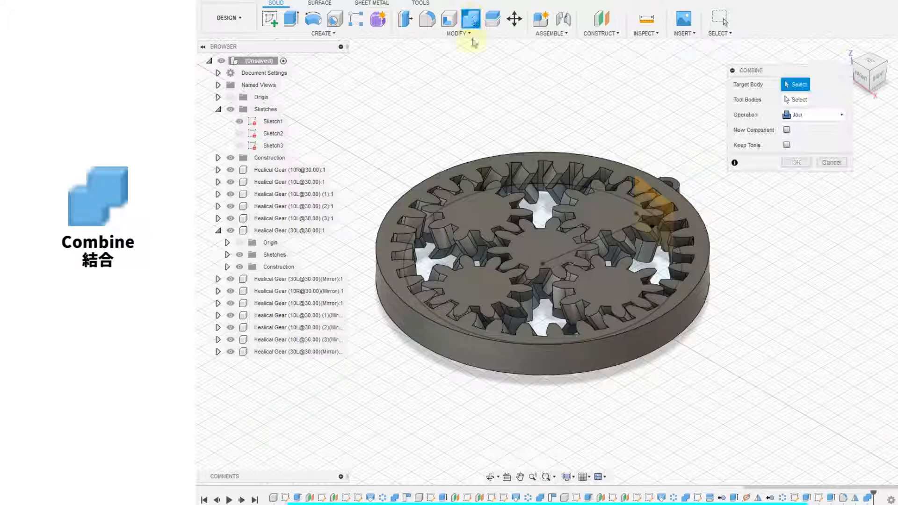
left_click(477, 201)
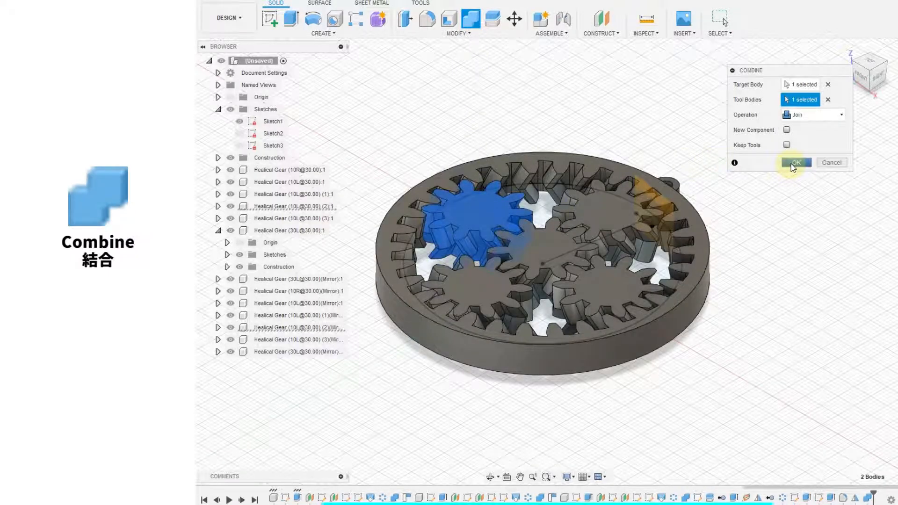
left_click(795, 163)
left_click(471, 19)
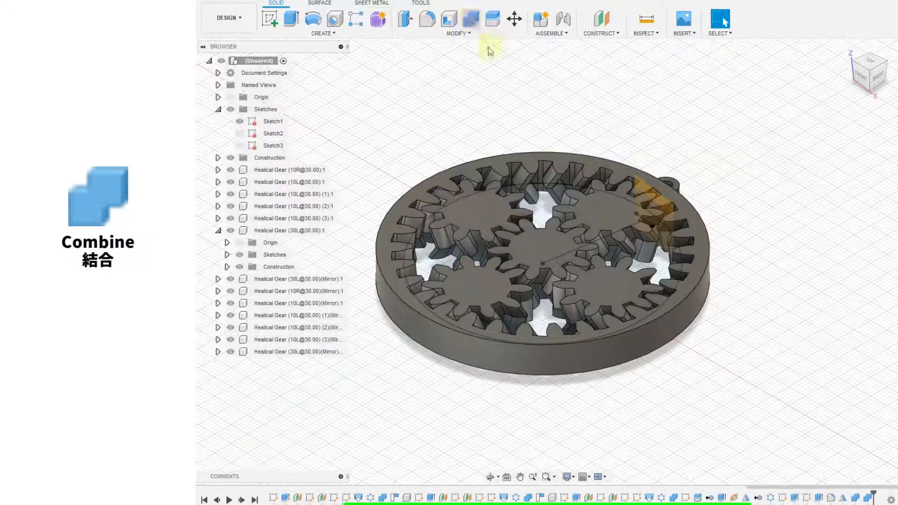
left_click(619, 218)
left_click(796, 163)
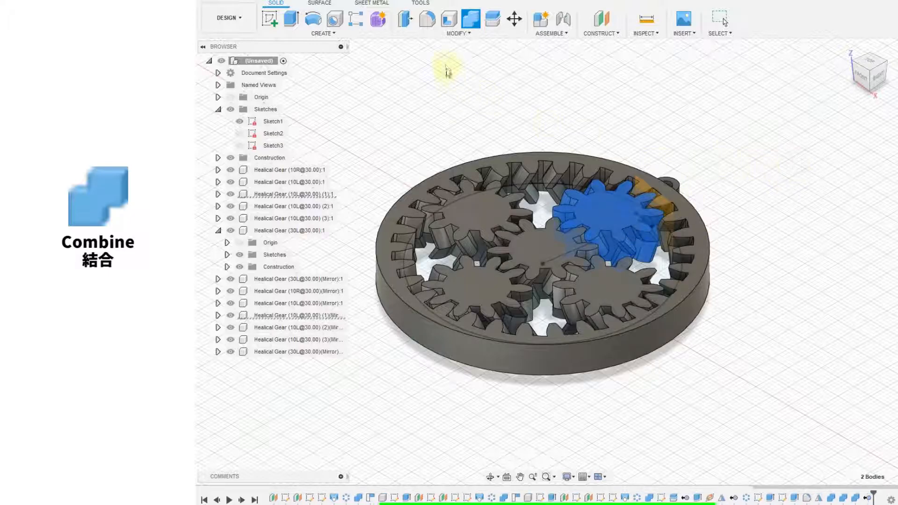
Step: Join the central gear with its mirrored copy using Combine
left_click(471, 20)
left_click(557, 249)
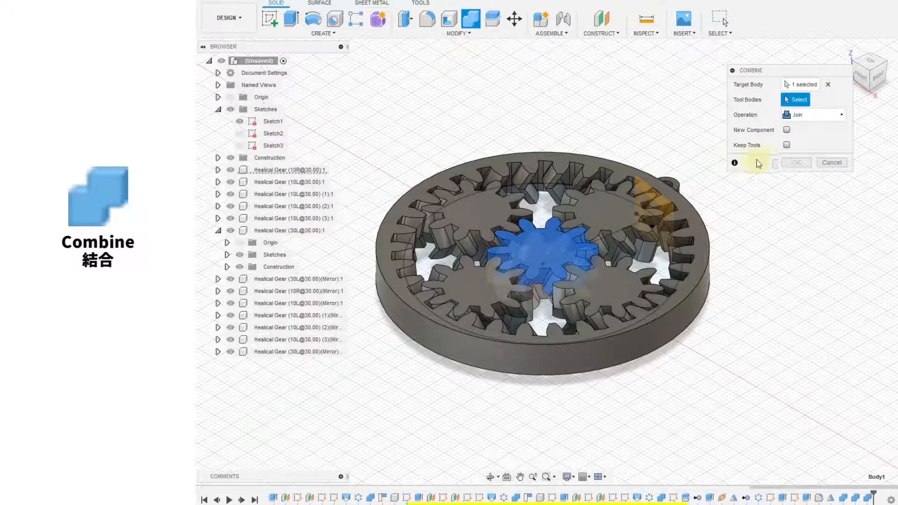
left_click(542, 286)
left_click(795, 163)
Step: Join each of the two front surrounding gears with its mirrored copy using Combine
left_click(471, 20)
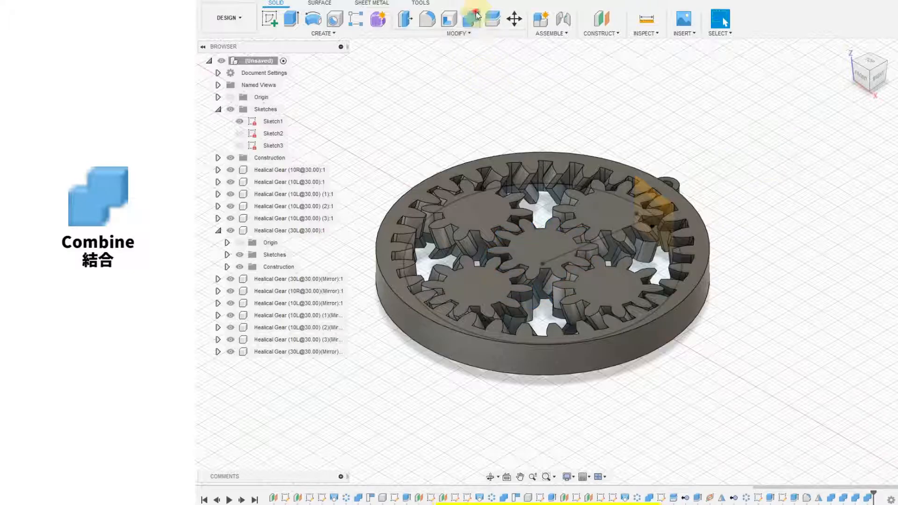
left_click(489, 283)
left_click(512, 332)
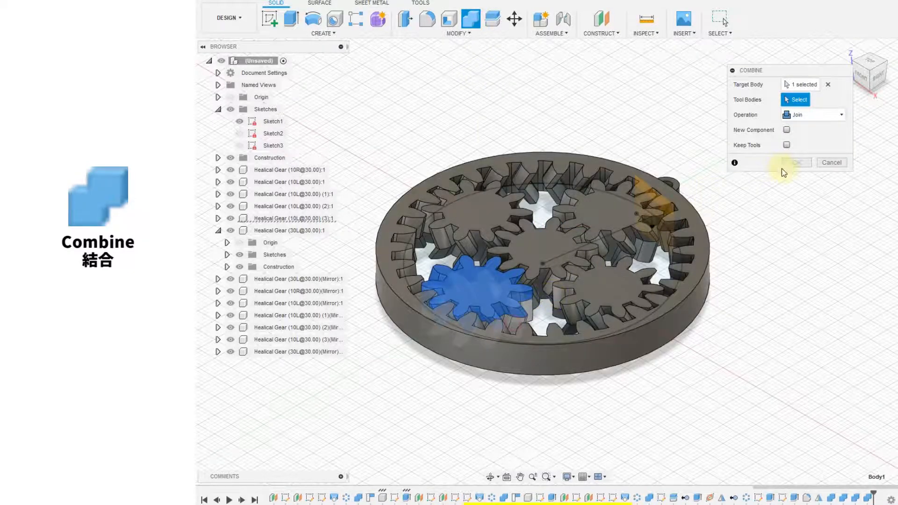
left_click(795, 163)
left_click(471, 19)
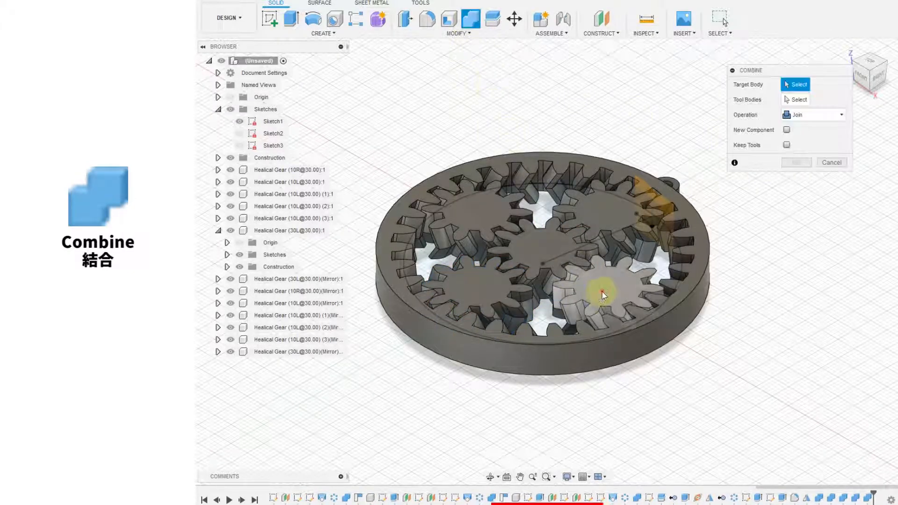
left_click(595, 294)
left_click(571, 322)
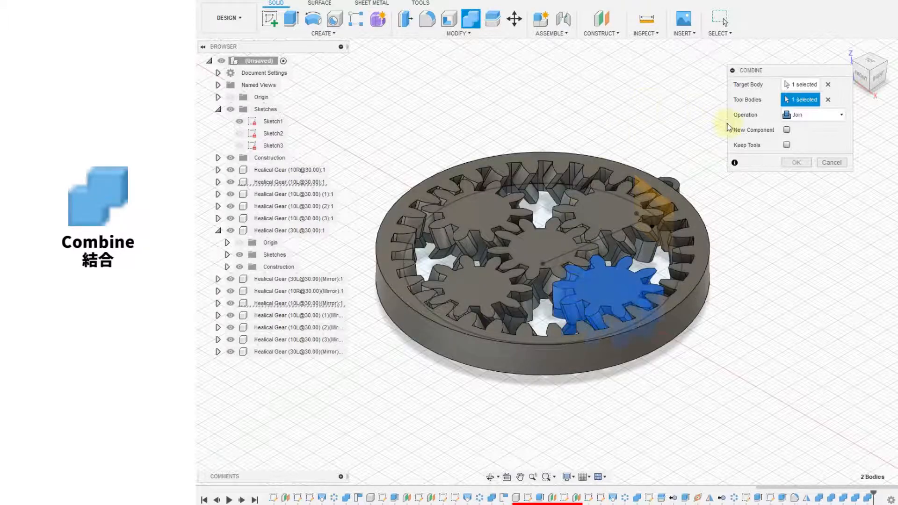
left_click(792, 164)
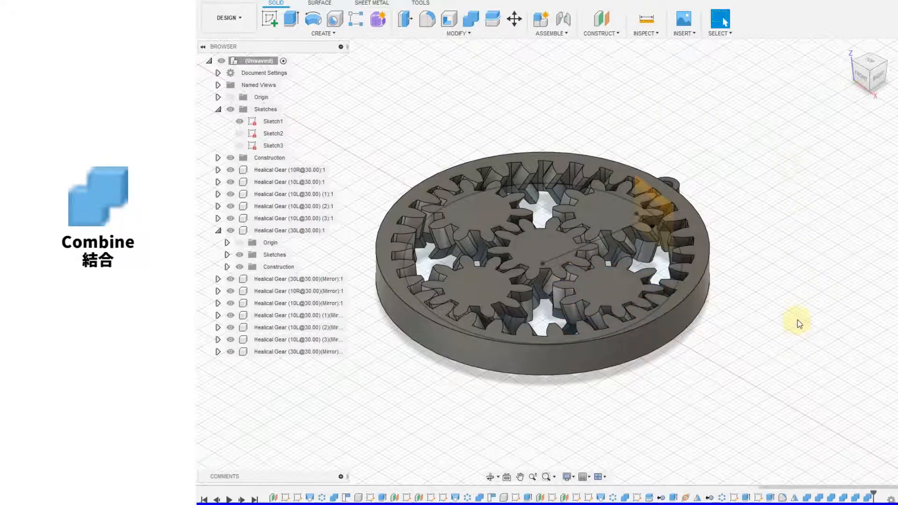
Step: Save the whole design as a binary STL in one file with High refinement
right_click(251, 61)
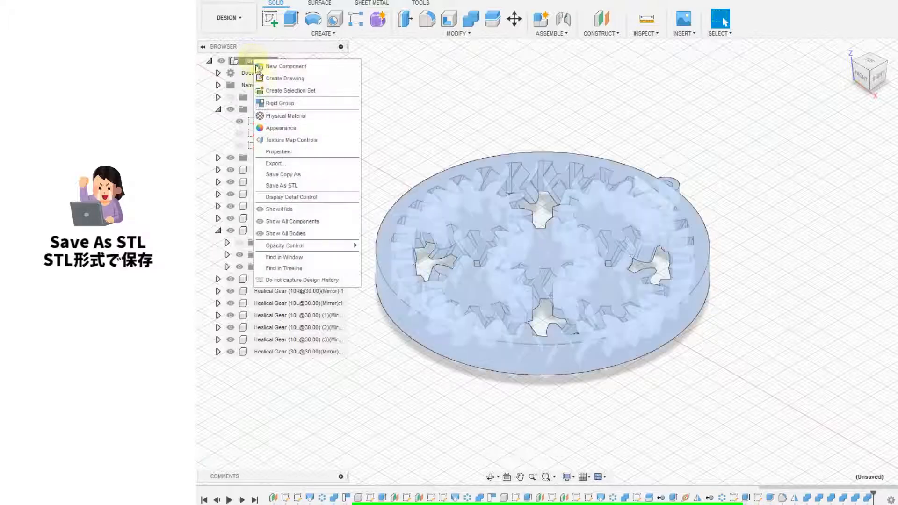
left_click(286, 185)
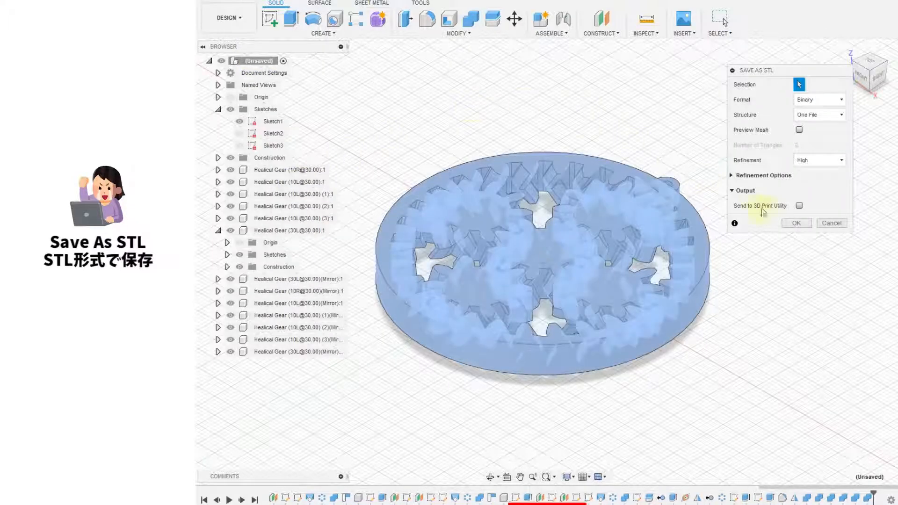
left_click(796, 223)
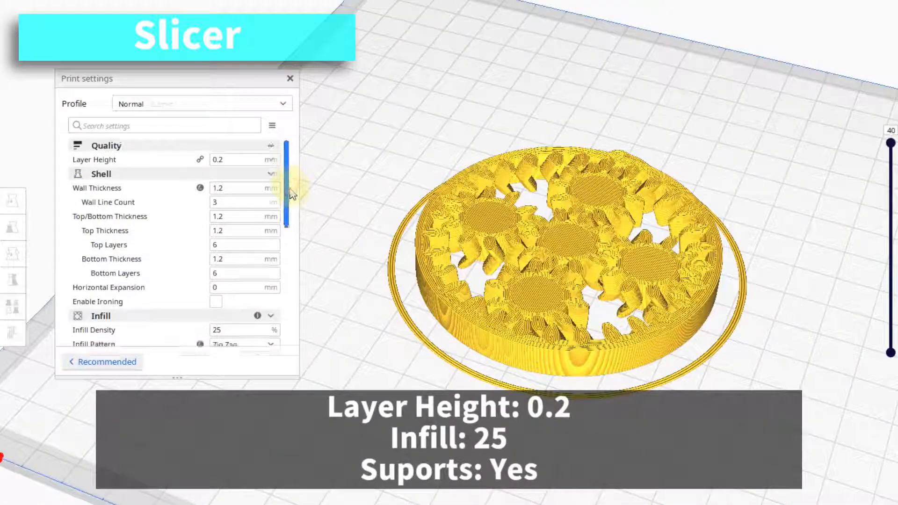
Step: In the slicer, examine the print settings from layer height and infill through support and build plate adhesion
left_click_drag(295, 184, 313, 321)
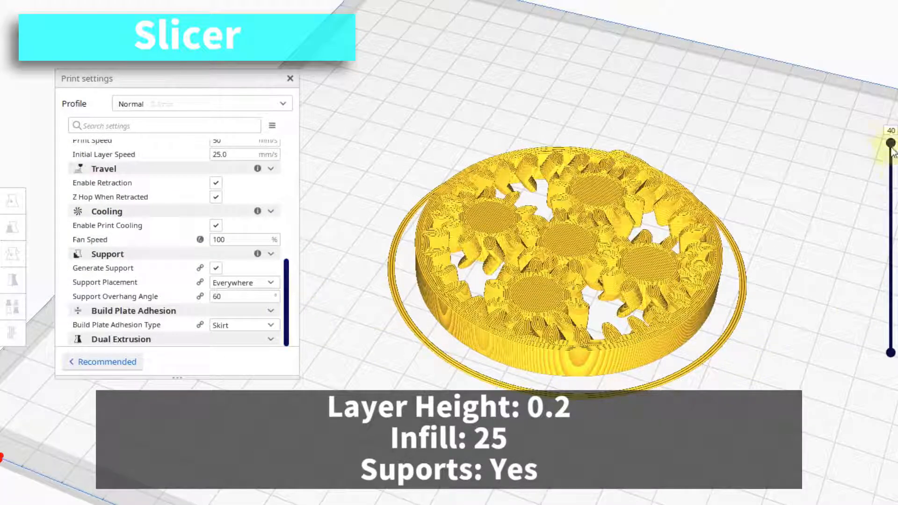